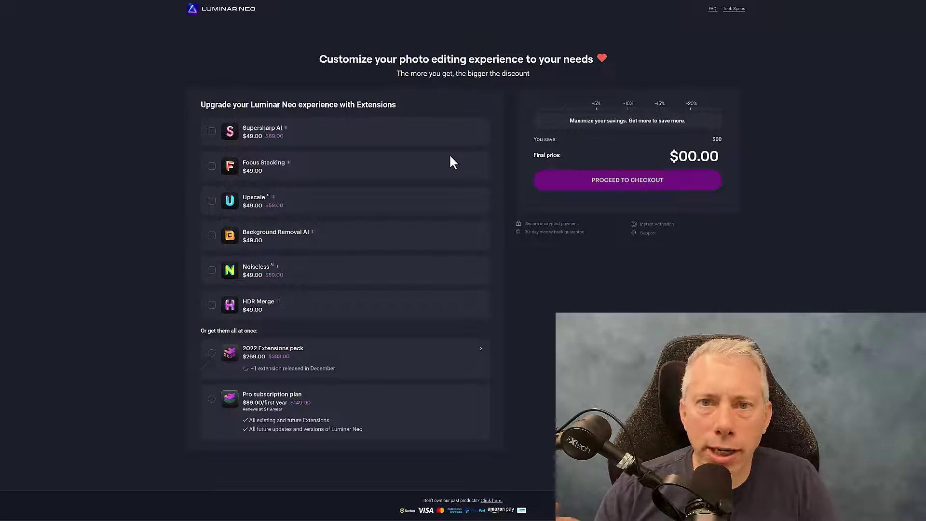
# Select the Supersharp AI, Focus Stacking, Upscale AI, Background Removal AI, Noiseless AI and HDR Merge extensions for purchase
pyautogui.click(212, 131)
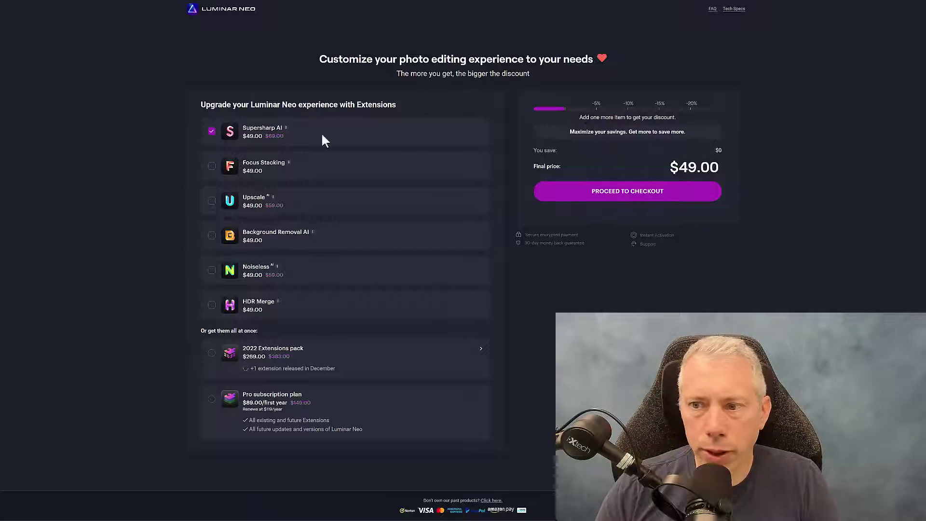
pyautogui.click(212, 168)
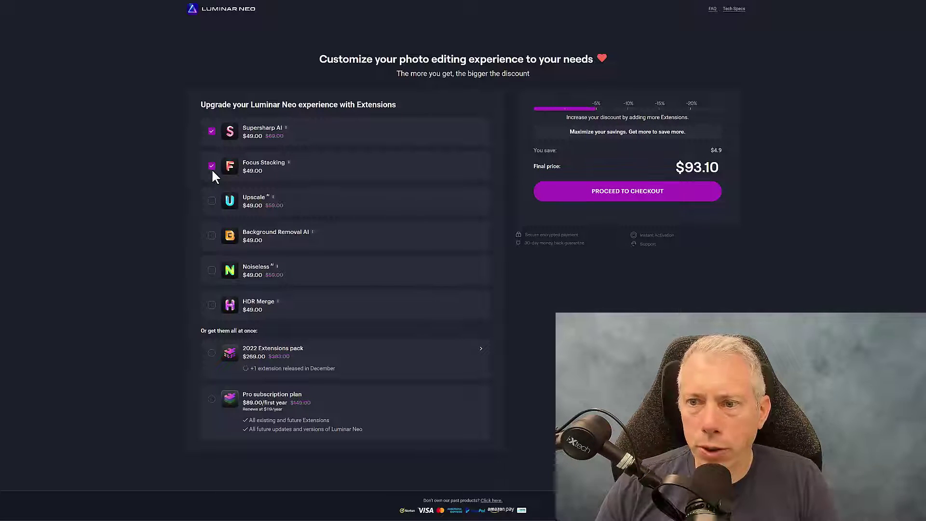
pyautogui.click(212, 202)
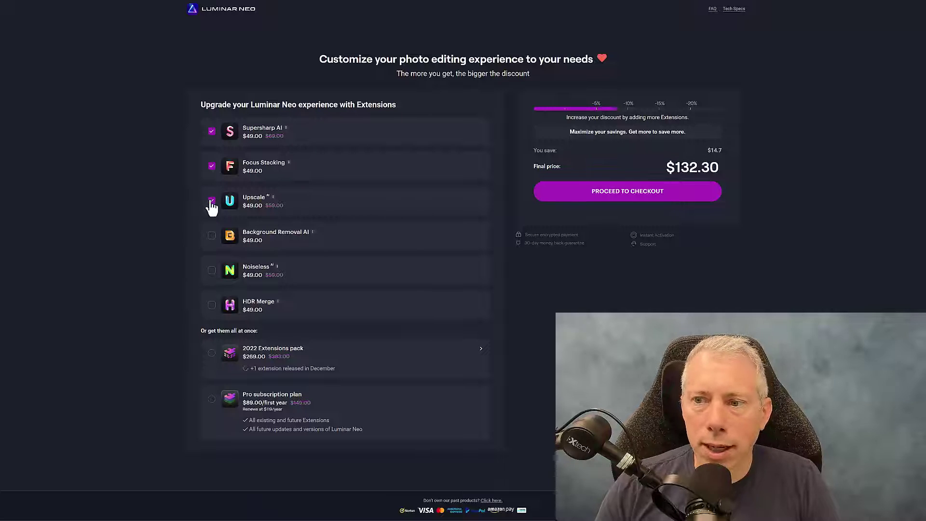
pyautogui.click(211, 235)
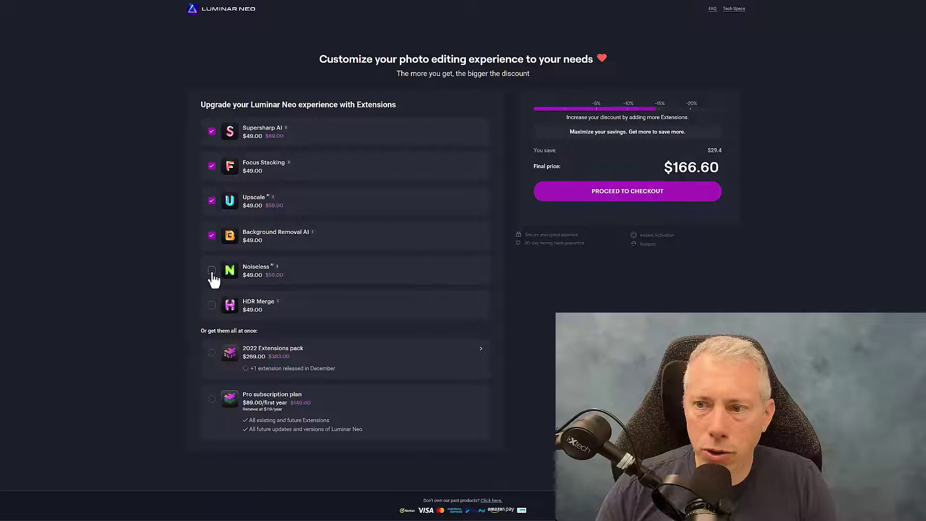
pyautogui.click(212, 271)
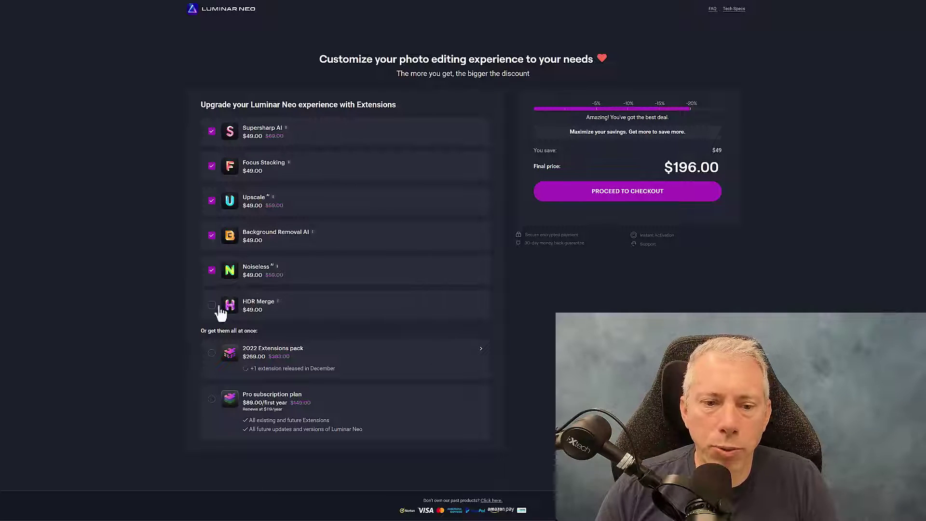
pyautogui.click(218, 305)
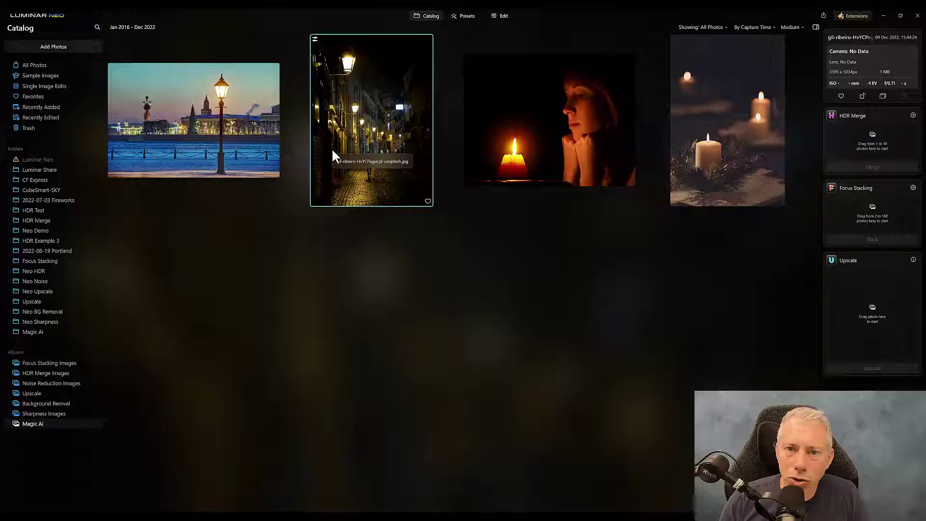
# Open the night street photo with the lamps for editing and bring up the Magic Lights AI settings
pyautogui.doubleClick(374, 111)
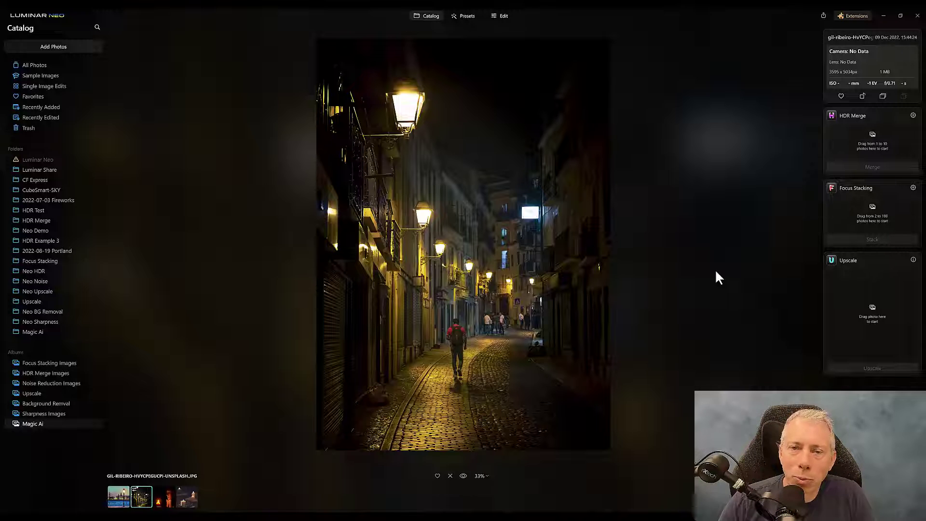
pyautogui.click(502, 12)
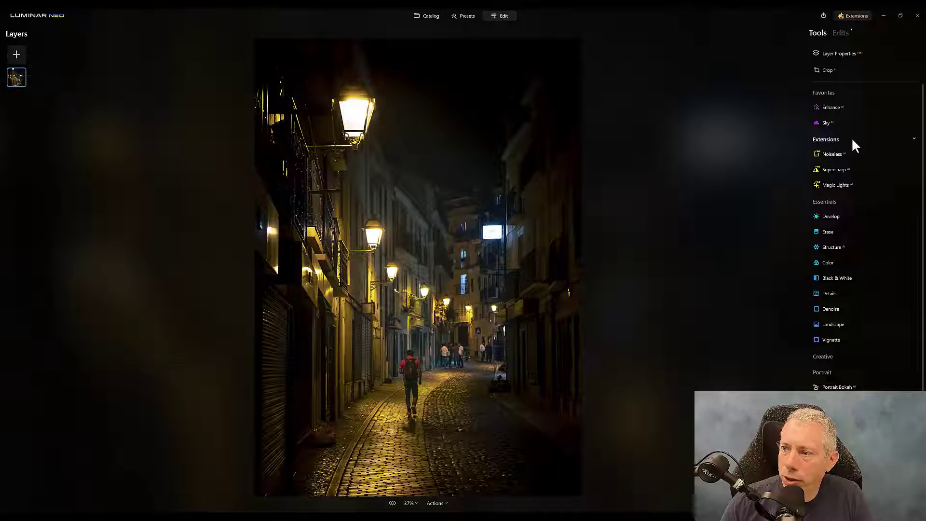
pyautogui.click(845, 186)
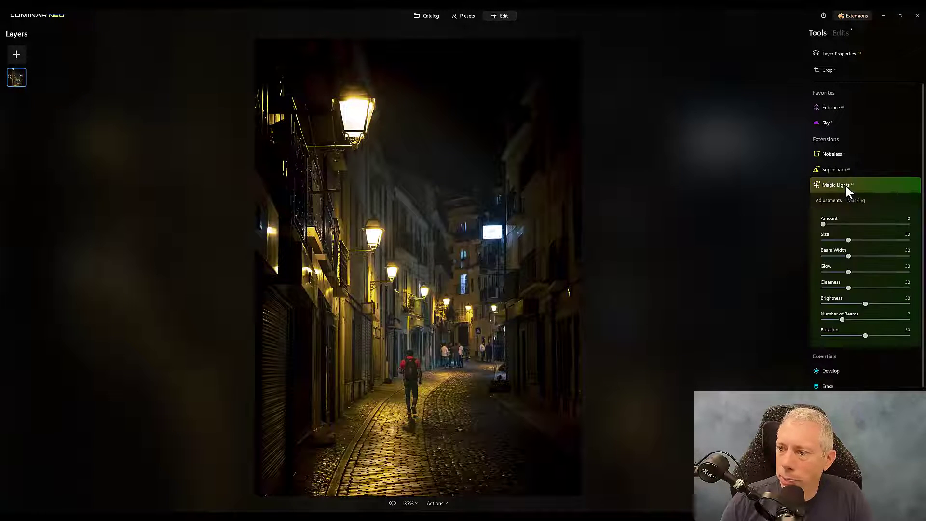
# Try Magic Lights amounts of up to 74 on the street lamps and settle on 28
pyautogui.moveTo(820, 224); pyautogui.dragTo(855, 223)
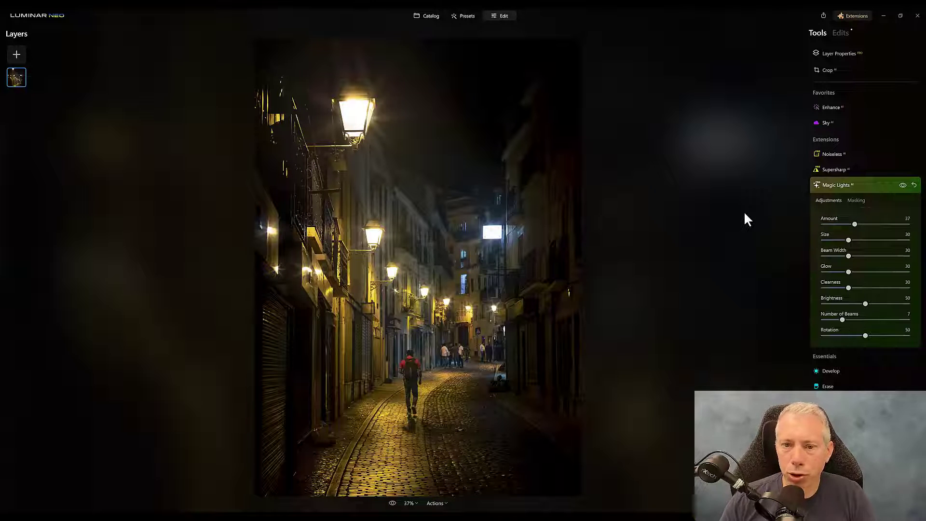
pyautogui.moveTo(854, 224)
pyautogui.mouseDown()
pyautogui.moveTo(908, 224)
pyautogui.moveTo(846, 224)
pyautogui.moveTo(854, 223)
pyautogui.mouseUp()
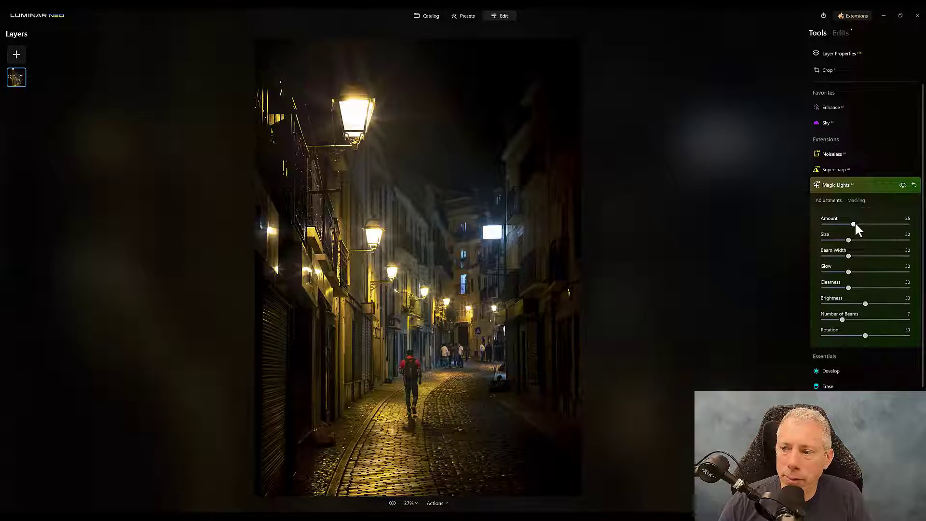
pyautogui.moveTo(853, 224); pyautogui.dragTo(890, 224)
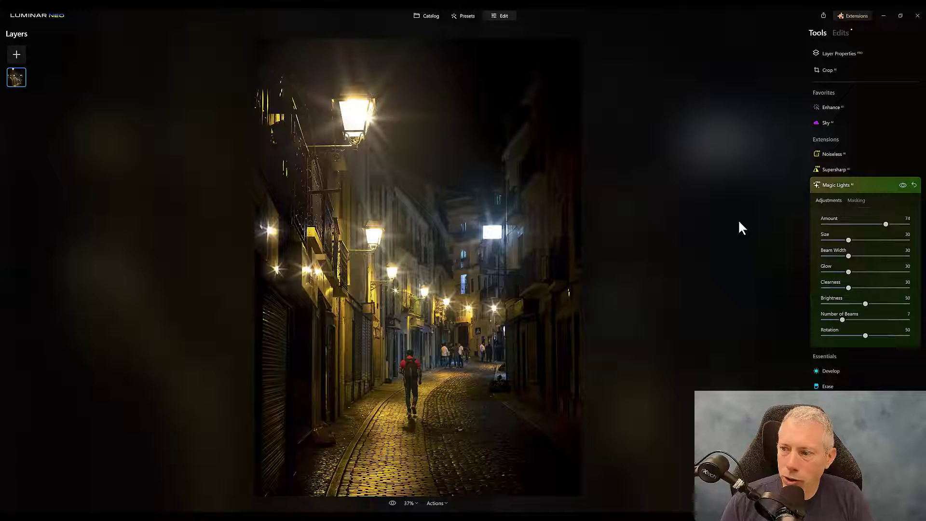
pyautogui.moveTo(885, 224); pyautogui.dragTo(846, 223)
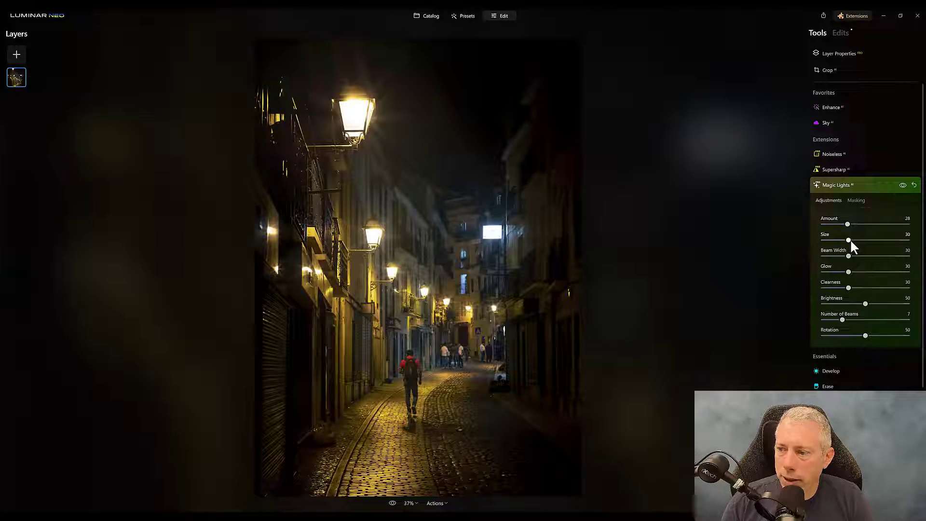
# Set the Magic Lights Size to 20, Beam Width to 14, Glow to 16 and Clearness to 32
pyautogui.moveTo(850, 240)
pyautogui.mouseDown()
pyautogui.moveTo(895, 240)
pyautogui.moveTo(818, 237)
pyautogui.moveTo(861, 238)
pyautogui.moveTo(839, 239)
pyautogui.mouseUp()
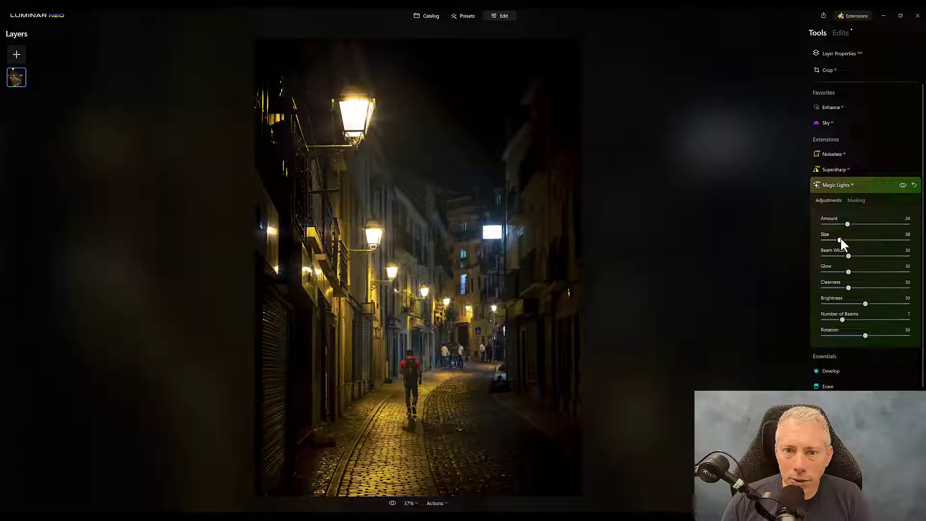
pyautogui.moveTo(848, 256)
pyautogui.mouseDown()
pyautogui.moveTo(901, 256)
pyautogui.moveTo(808, 245)
pyautogui.moveTo(842, 244)
pyautogui.mouseUp()
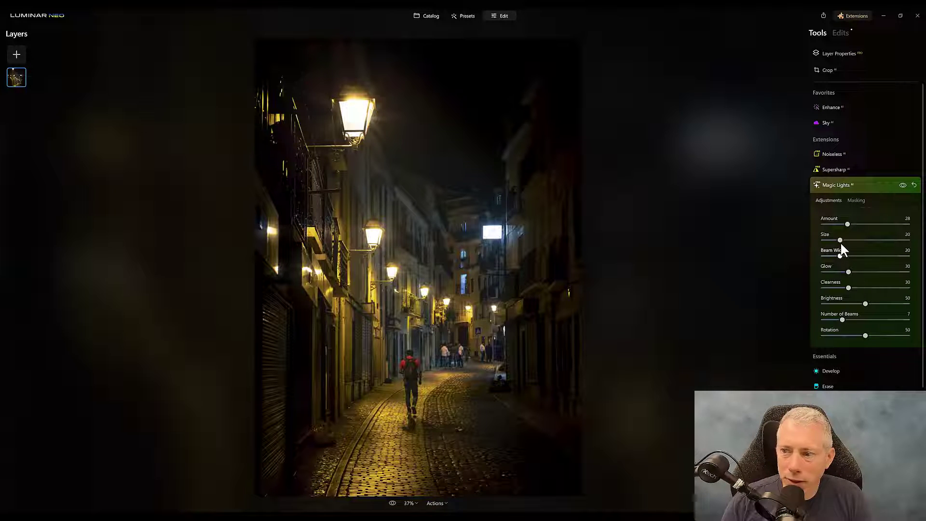
pyautogui.moveTo(839, 244); pyautogui.dragTo(832, 271)
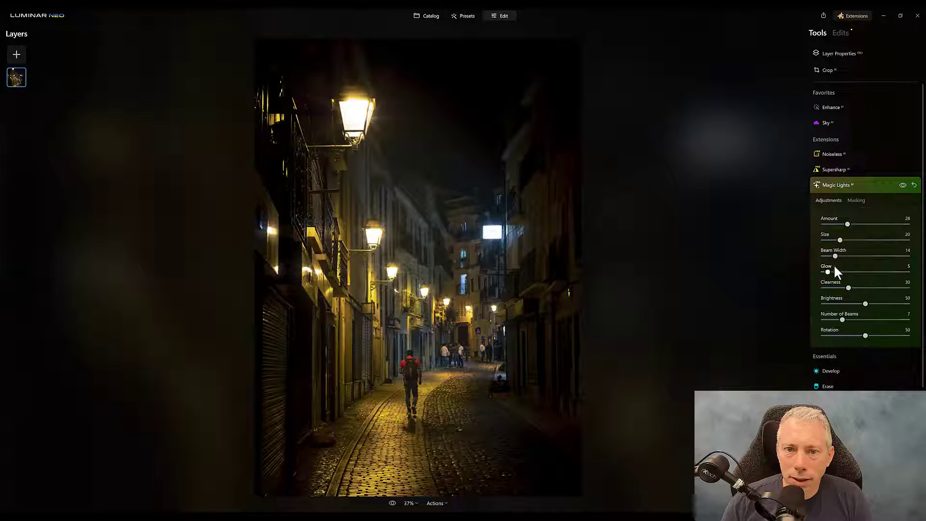
pyautogui.moveTo(834, 268); pyautogui.dragTo(924, 291)
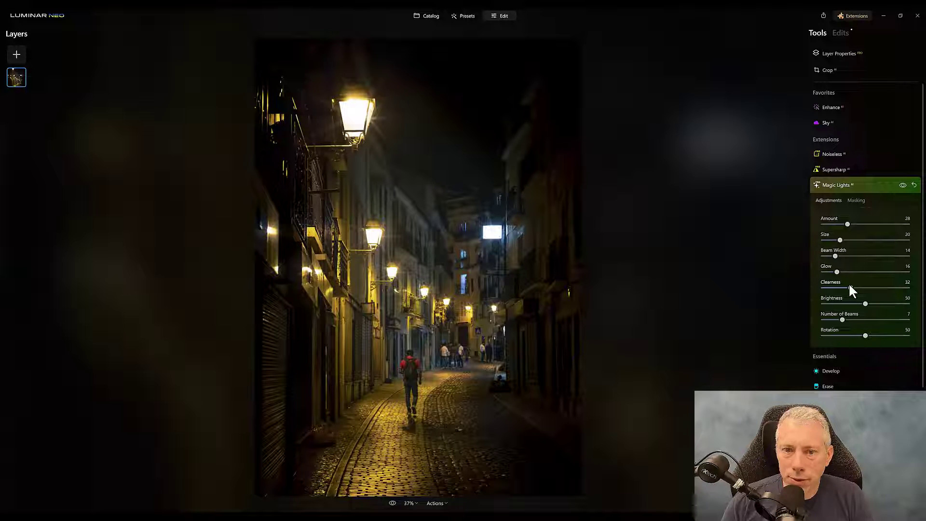
# Set the Magic Lights Brightness to 42, Number of Beams to 8 and Rotation to 40
pyautogui.moveTo(865, 303)
pyautogui.mouseDown()
pyautogui.moveTo(901, 303)
pyautogui.moveTo(873, 301)
pyautogui.mouseUp()
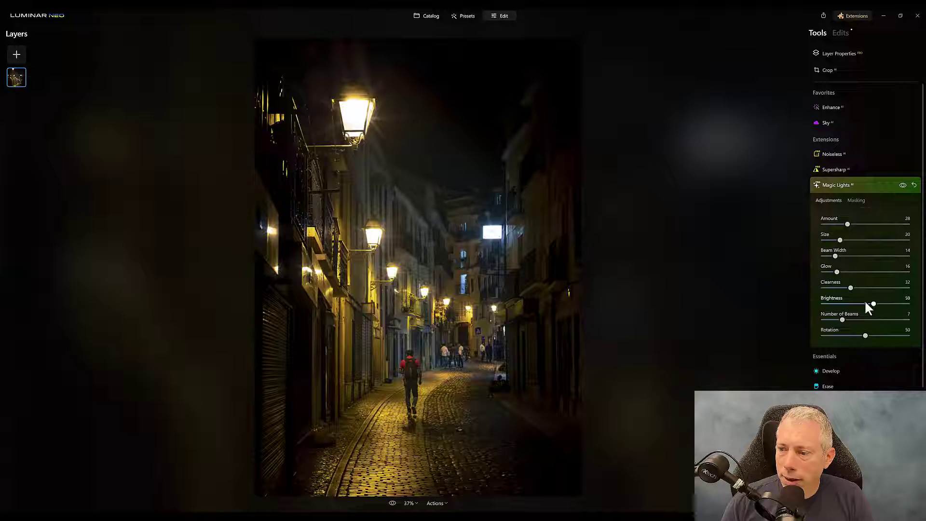
pyautogui.moveTo(842, 319); pyautogui.dragTo(914, 322)
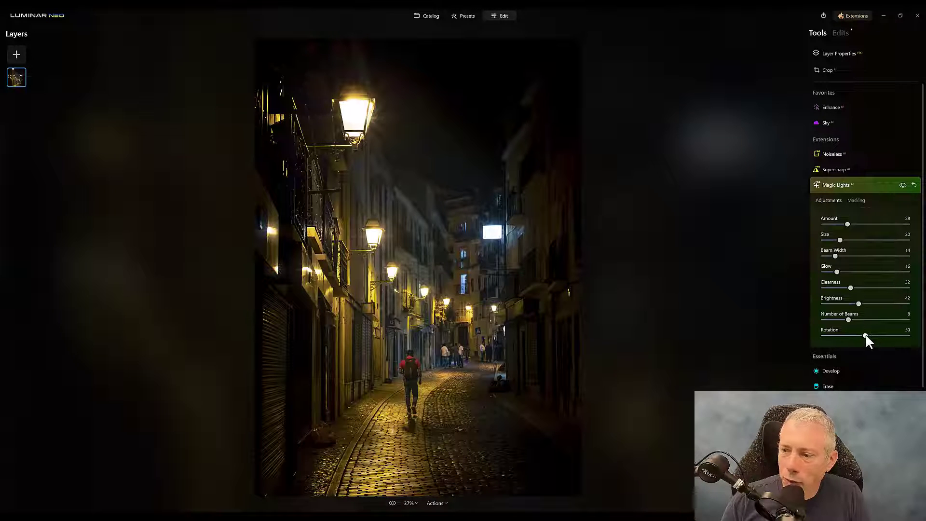
pyautogui.moveTo(865, 336); pyautogui.dragTo(838, 335)
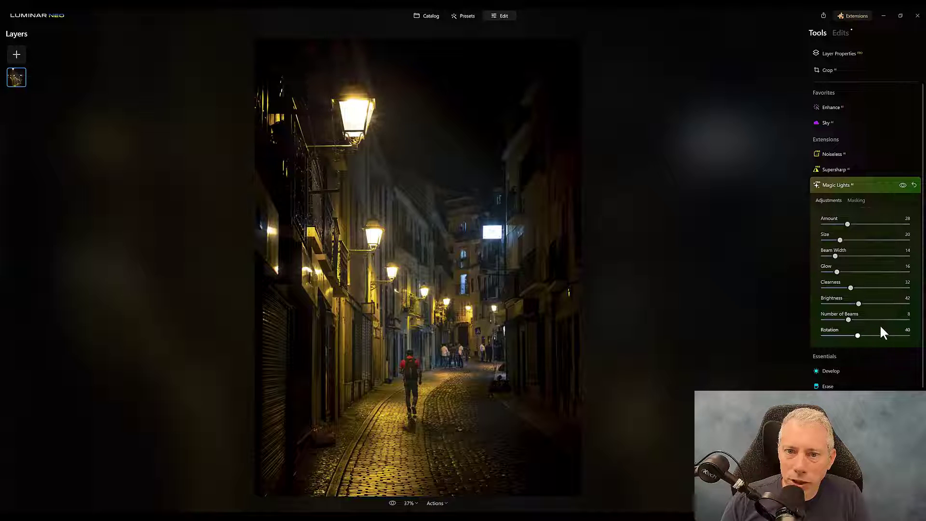
# Mask the Magic Lights effect by painting over the row of street lamps with a brush enlarged to size 222
pyautogui.click(857, 199)
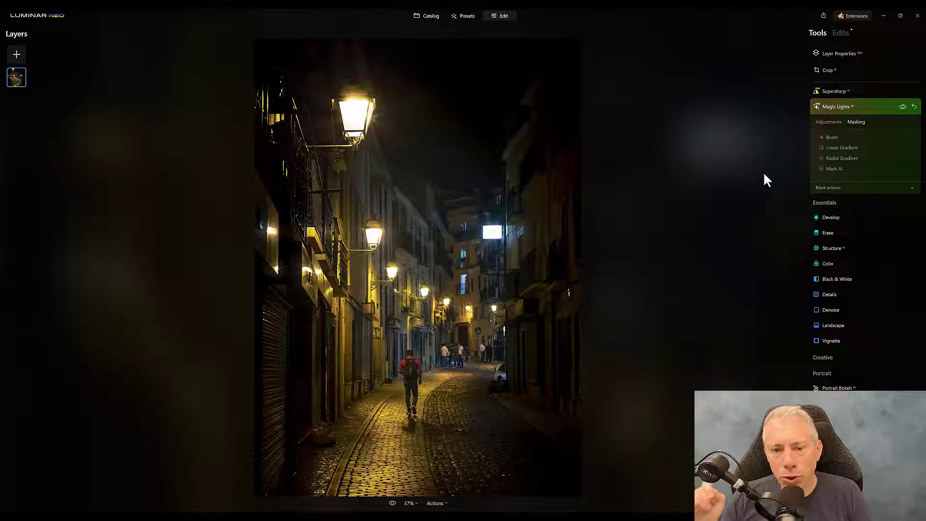
pyautogui.click(832, 137)
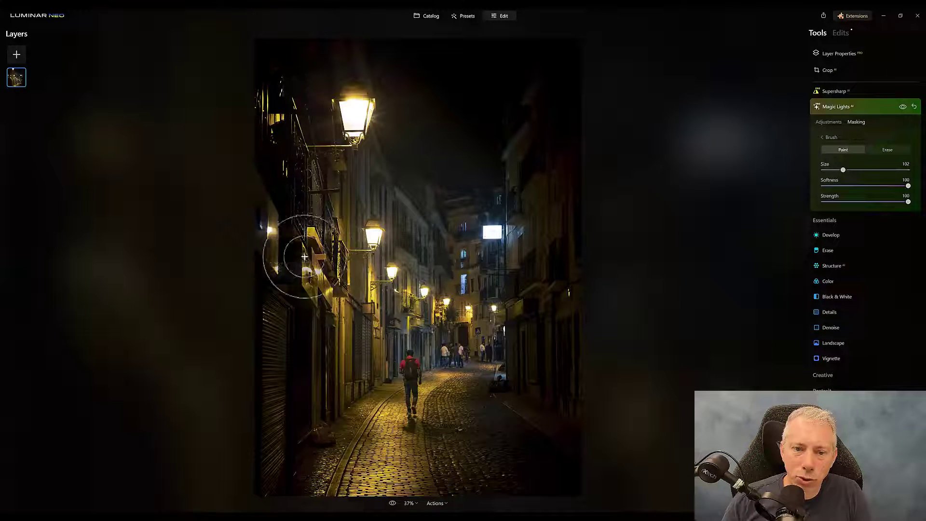
pyautogui.click(885, 151)
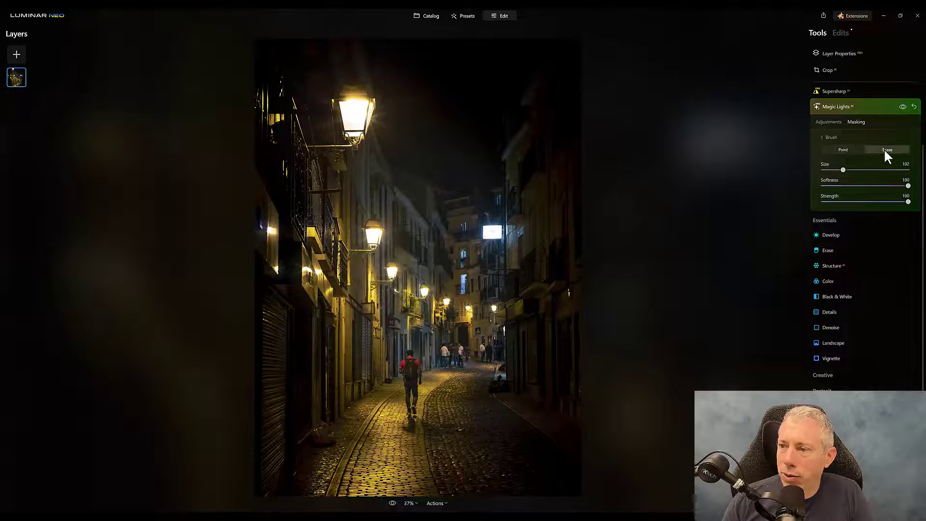
pyautogui.click(845, 149)
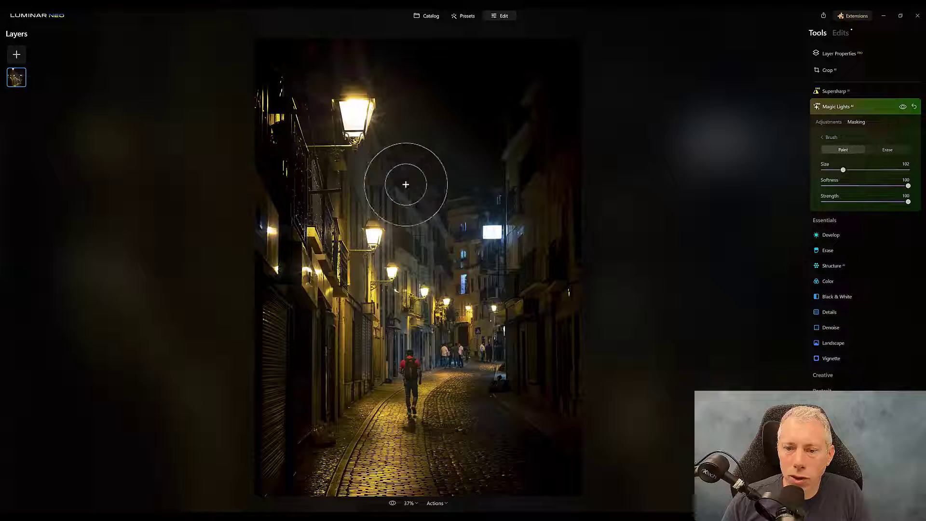
pyautogui.press(']')
pyautogui.press(']')
pyautogui.press(']')
pyautogui.press(']')
pyautogui.press(']')
pyautogui.press(']')
pyautogui.press(']')
pyautogui.press(']')
pyautogui.press(']')
pyautogui.press(']')
pyautogui.press(']')
pyautogui.press(']')
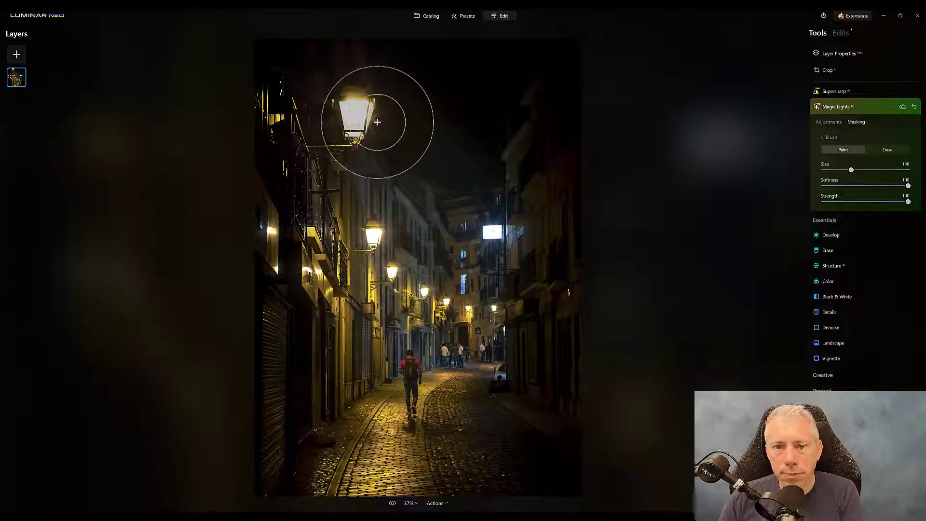
pyautogui.moveTo(364, 100)
pyautogui.mouseDown()
pyautogui.moveTo(325, 124)
pyautogui.moveTo(361, 89)
pyautogui.moveTo(418, 141)
pyautogui.moveTo(333, 129)
pyautogui.moveTo(359, 155)
pyautogui.moveTo(366, 227)
pyautogui.mouseUp()
pyautogui.moveTo(386, 269)
pyautogui.mouseDown()
pyautogui.moveTo(421, 302)
pyautogui.moveTo(425, 290)
pyautogui.moveTo(437, 302)
pyautogui.moveTo(494, 306)
pyautogui.mouseUp()
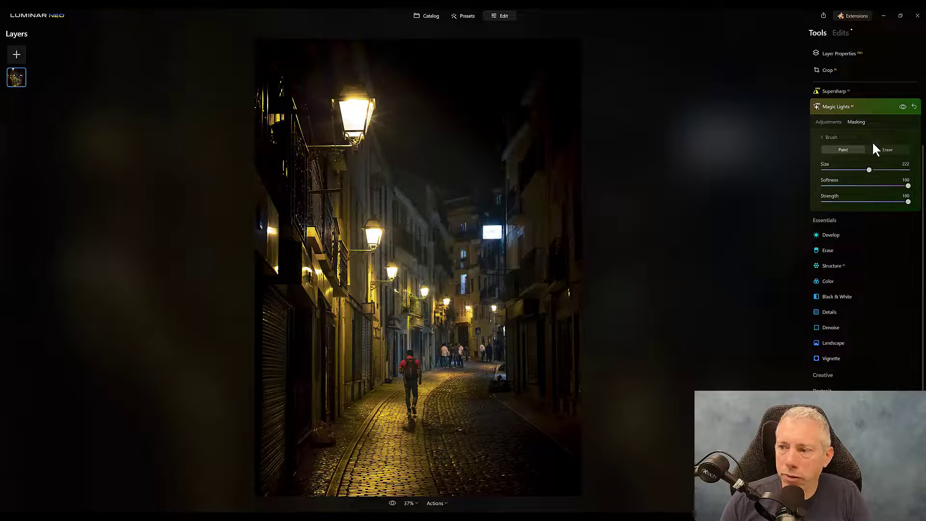
# Partly erase the mask around the second and third lamps at brush strength 61 and around the farther lamps at strength 36
pyautogui.click(887, 150)
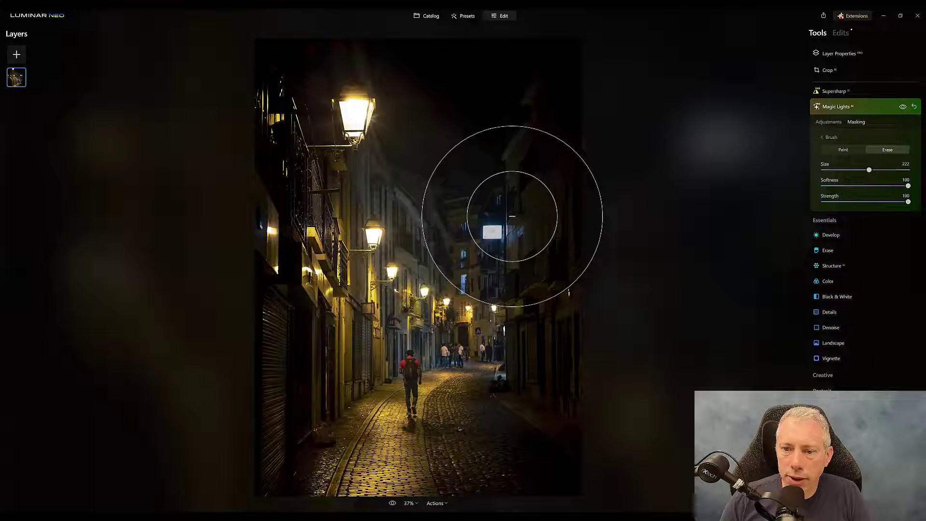
pyautogui.click(843, 150)
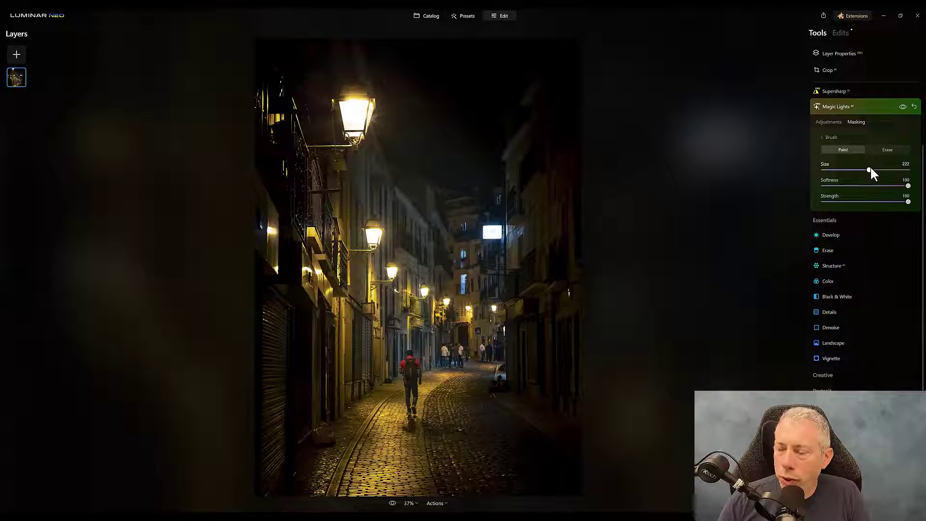
pyautogui.click(886, 149)
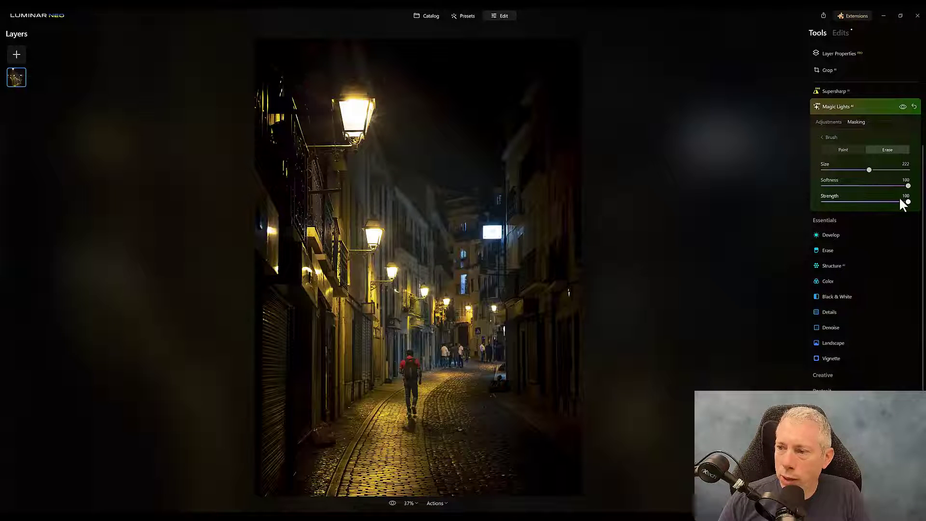
pyautogui.moveTo(901, 202)
pyautogui.mouseDown()
pyautogui.moveTo(857, 202)
pyautogui.moveTo(874, 198)
pyautogui.mouseUp()
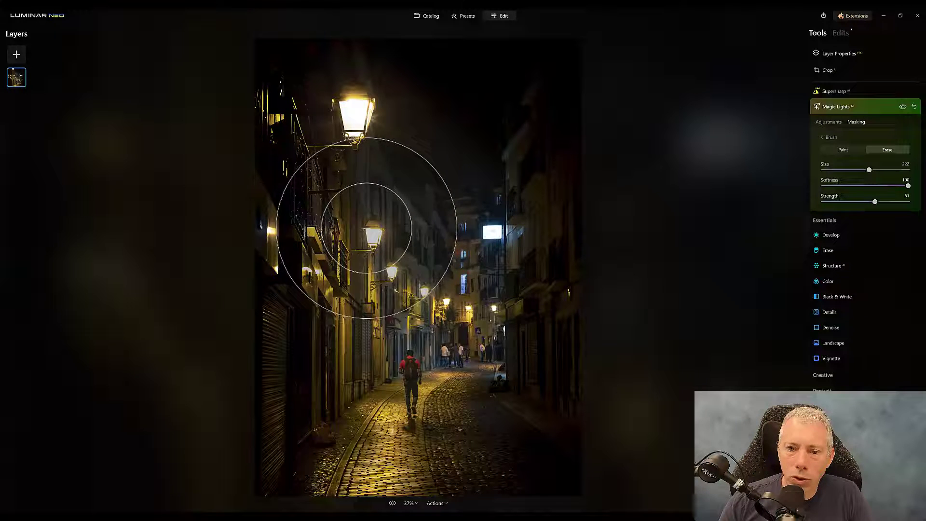
pyautogui.moveTo(366, 227)
pyautogui.mouseDown()
pyautogui.moveTo(378, 245)
pyautogui.moveTo(372, 222)
pyautogui.mouseUp()
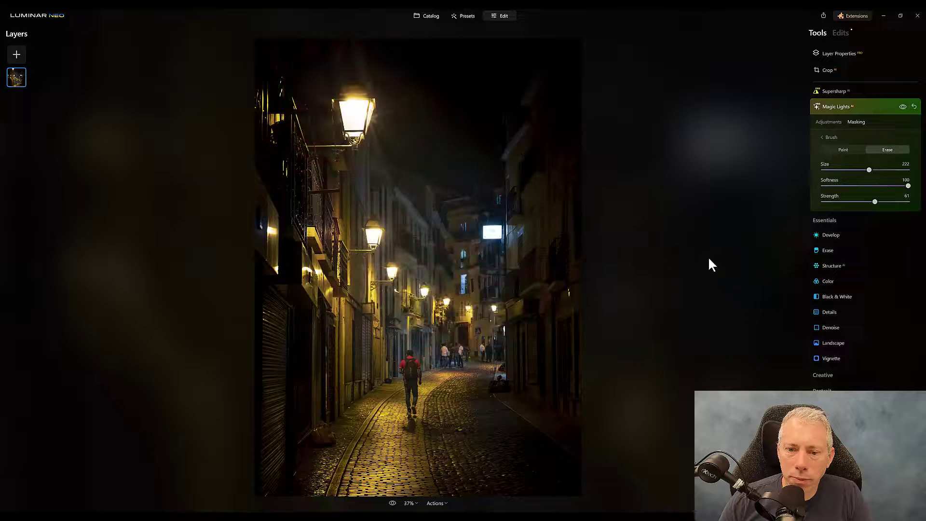
pyautogui.moveTo(390, 282); pyautogui.dragTo(395, 279)
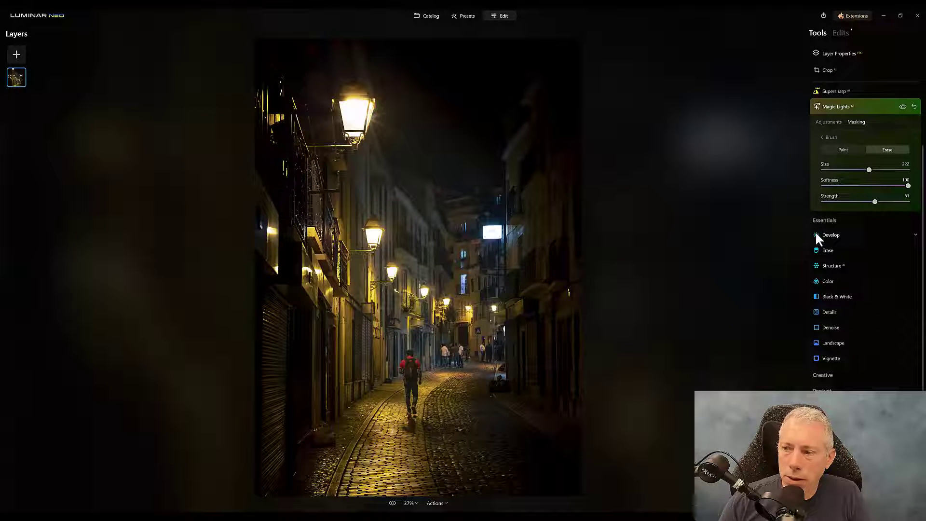
pyautogui.click(853, 201)
pyautogui.moveTo(427, 288); pyautogui.dragTo(448, 296)
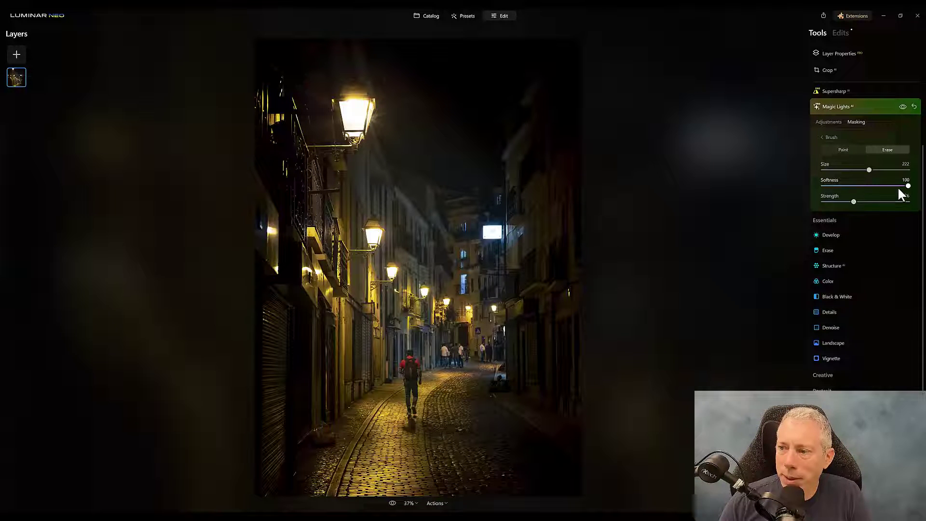
# Paint part of the Magic Lights mask back at brush strength 50 around the second and third lamps and at 47 around the farther lamps
pyautogui.click(844, 150)
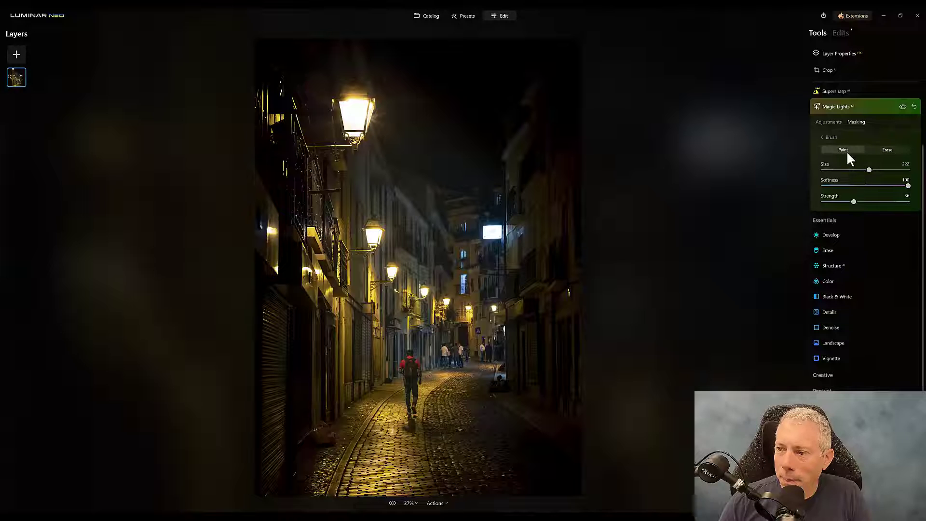
pyautogui.click(865, 202)
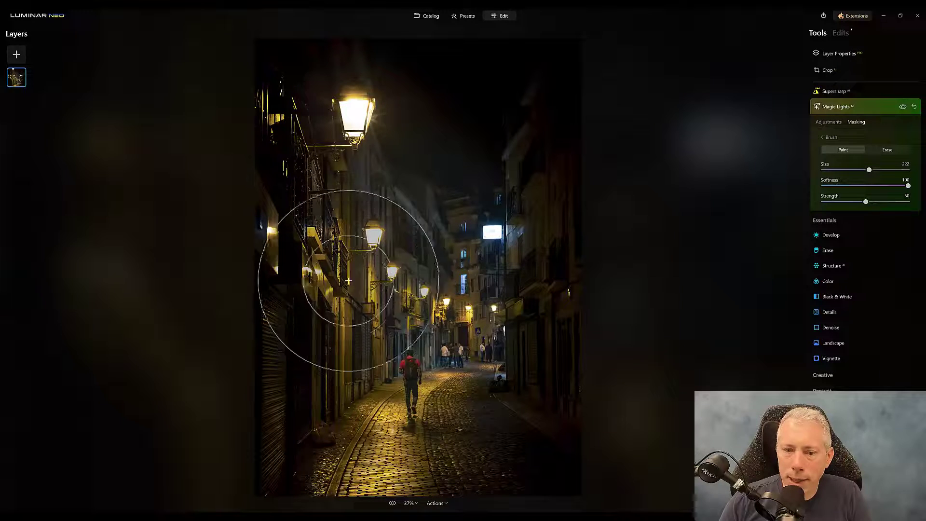
pyautogui.moveTo(341, 268); pyautogui.dragTo(371, 231)
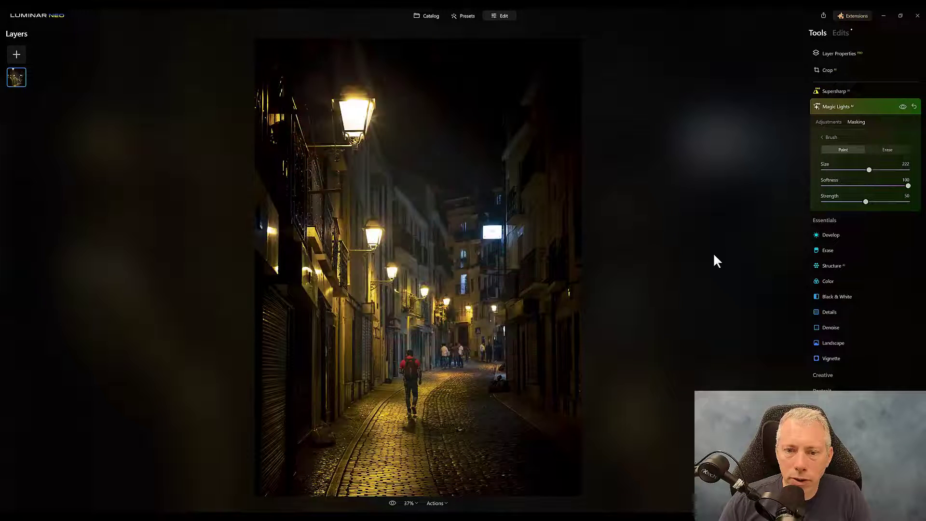
pyautogui.click(398, 280)
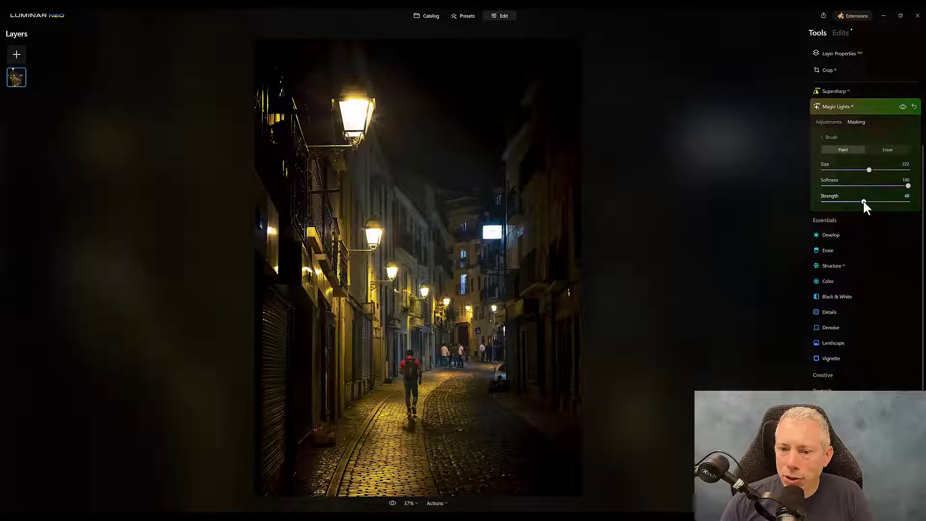
pyautogui.moveTo(863, 201); pyautogui.dragTo(862, 202)
pyautogui.moveTo(419, 308)
pyautogui.mouseDown()
pyautogui.moveTo(422, 288)
pyautogui.moveTo(444, 308)
pyautogui.mouseUp()
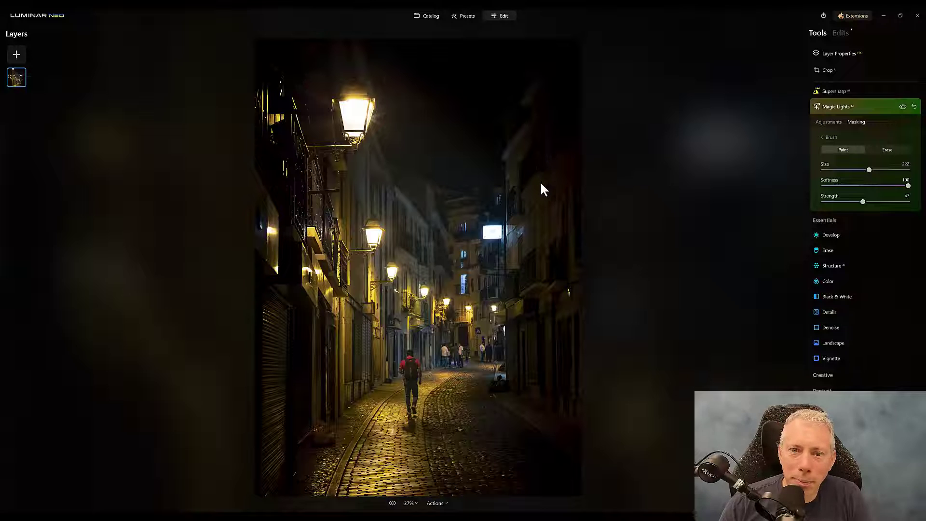
# Shrink the mask's erase brush to size 10 and erase along the light beam beside the nearest street lamp at strength 47
pyautogui.click(886, 151)
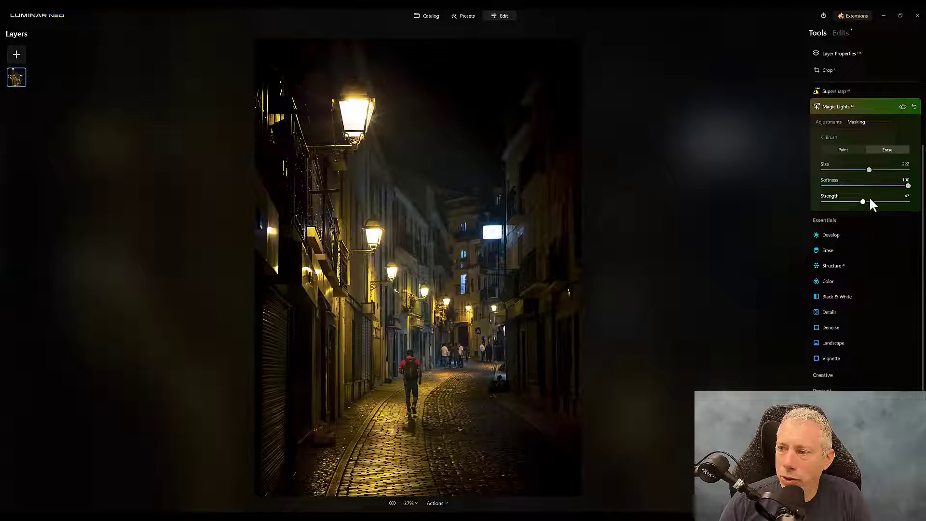
pyautogui.moveTo(868, 169); pyautogui.dragTo(846, 155)
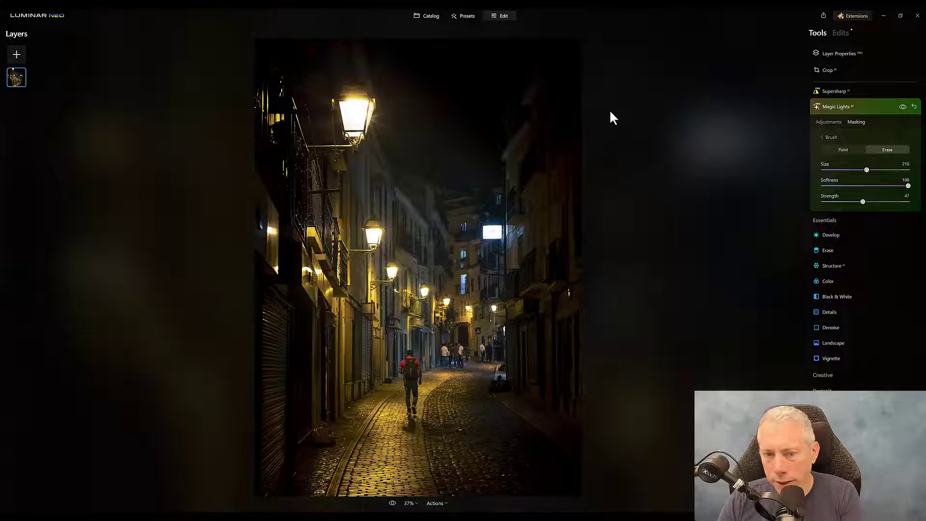
pyautogui.press('[')
pyautogui.press('[')
pyautogui.press('[')
pyautogui.press('[')
pyautogui.press('[')
pyautogui.press('[')
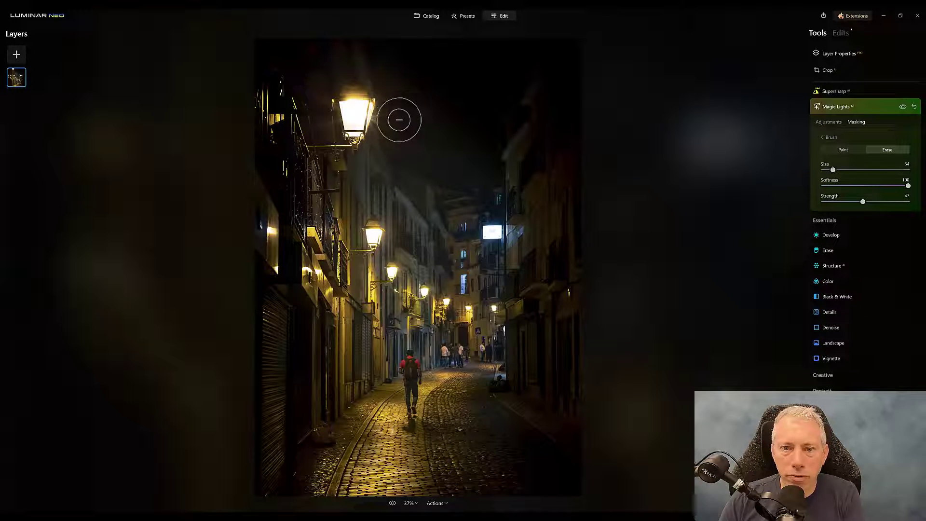
pyautogui.press('[')
pyautogui.press('[')
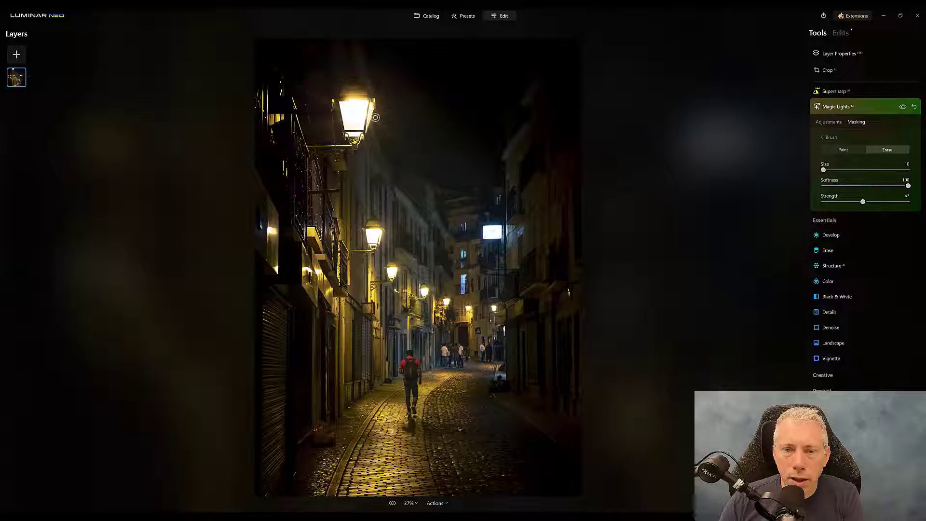
pyautogui.moveTo(375, 115)
pyautogui.mouseDown()
pyautogui.moveTo(400, 109)
pyautogui.moveTo(375, 115)
pyautogui.moveTo(492, 165)
pyautogui.mouseUp()
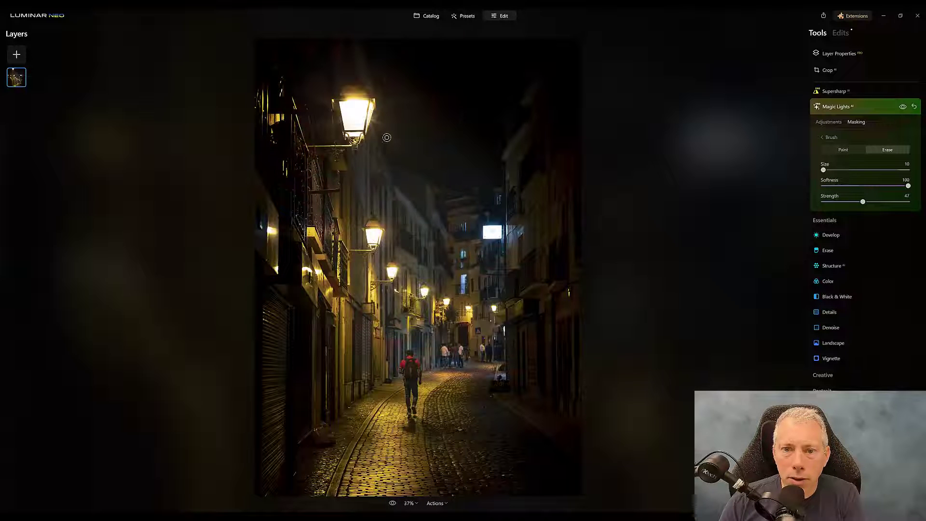
pyautogui.moveTo(373, 125)
pyautogui.mouseDown()
pyautogui.moveTo(410, 147)
pyautogui.moveTo(374, 130)
pyautogui.moveTo(397, 140)
pyautogui.moveTo(377, 121)
pyautogui.mouseUp()
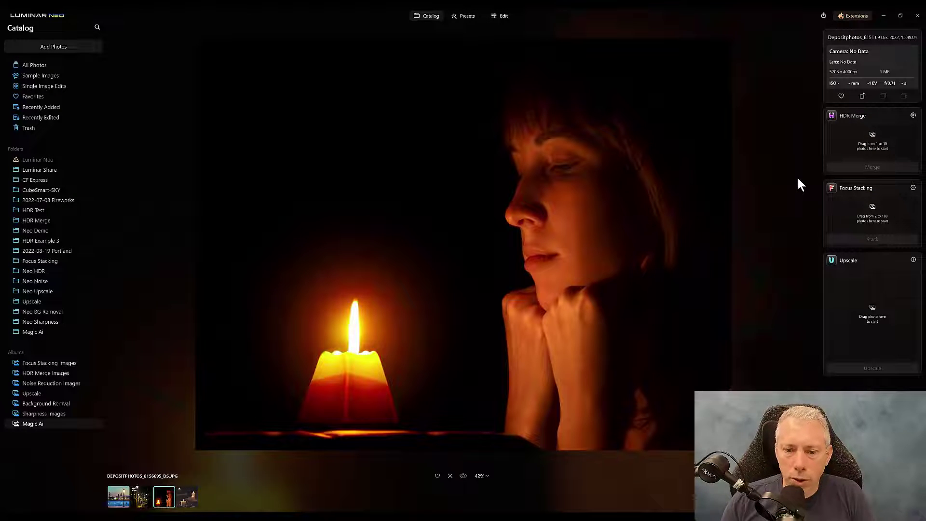
# Apply Magic Lights to the portrait of the woman with a candle, trying Amounts of 35, 78 and 11
pyautogui.click(504, 17)
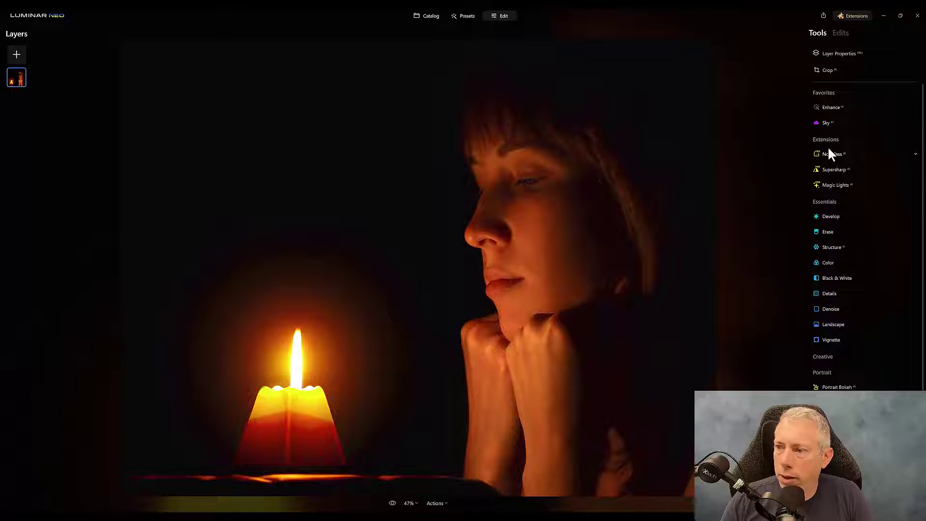
pyautogui.click(836, 184)
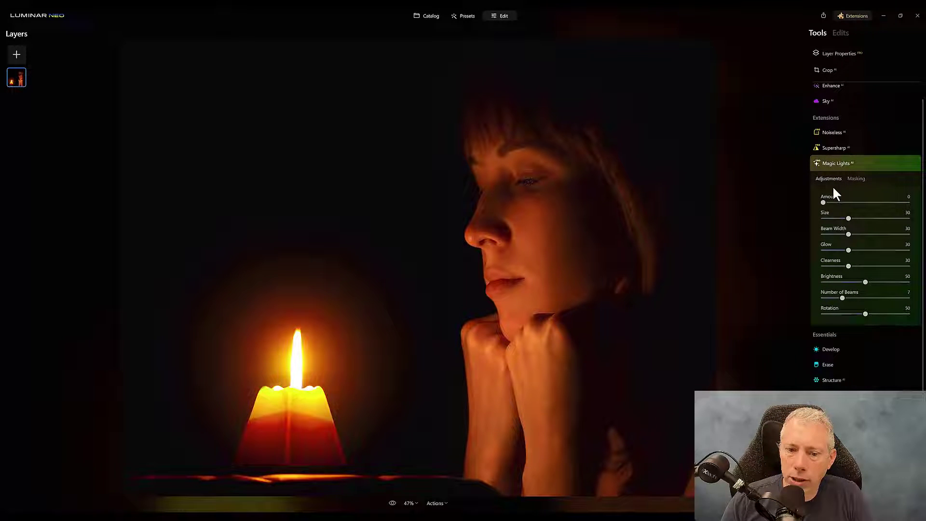
pyautogui.moveTo(823, 202); pyautogui.dragTo(853, 202)
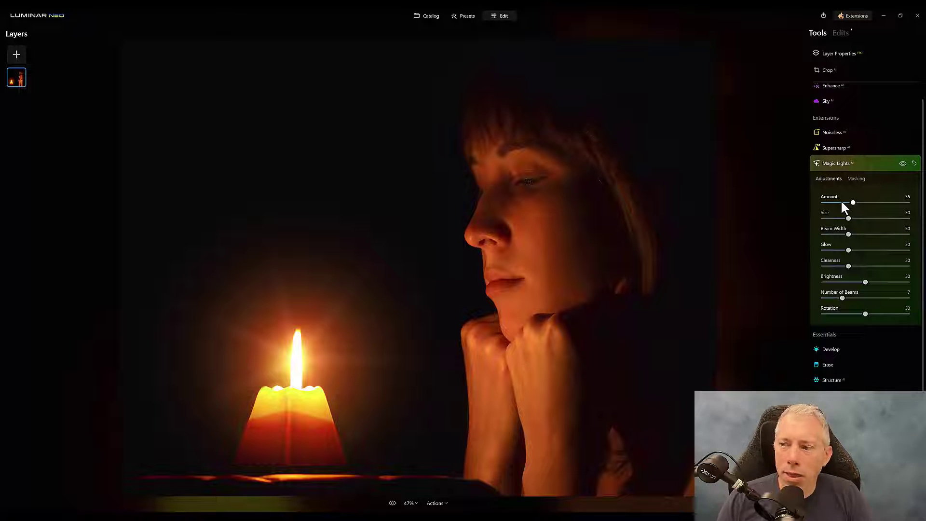
pyautogui.moveTo(853, 202); pyautogui.dragTo(889, 203)
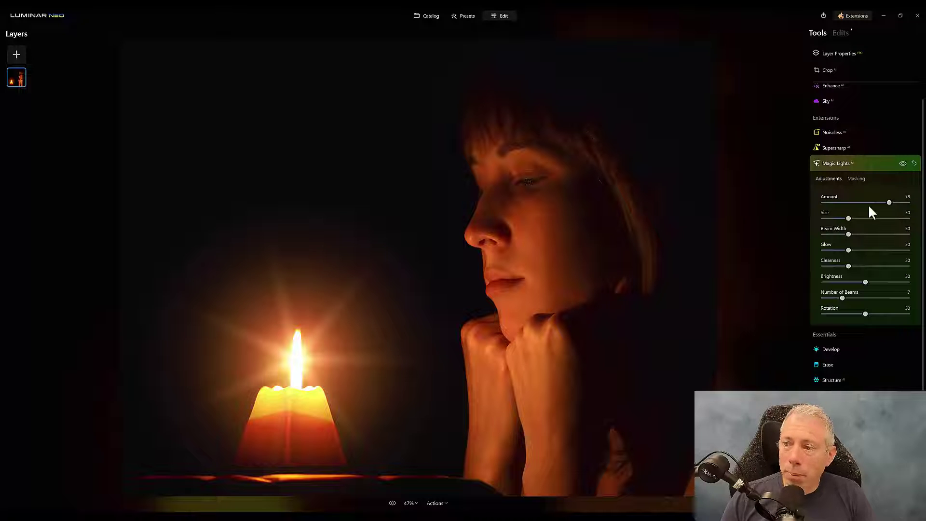
pyautogui.moveTo(839, 204); pyautogui.dragTo(831, 202)
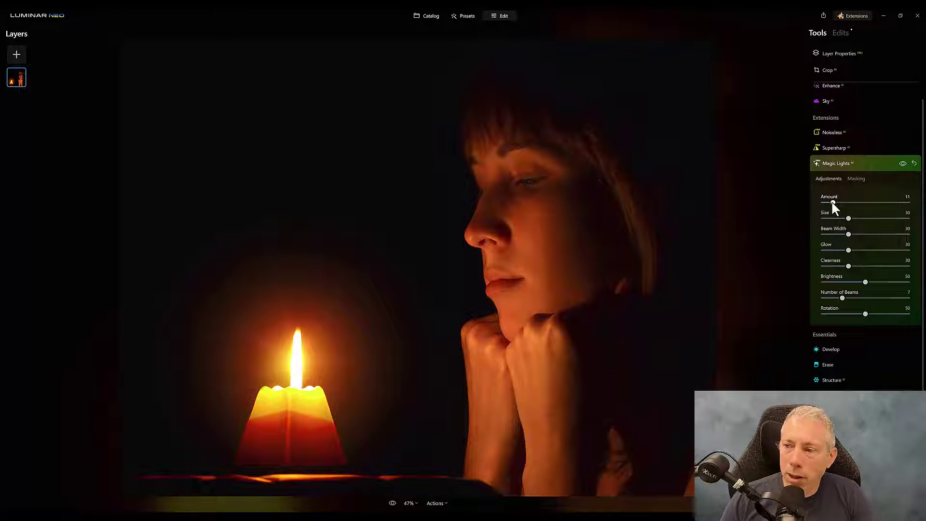
pyautogui.moveTo(832, 203)
pyautogui.mouseDown()
pyautogui.moveTo(850, 203)
pyautogui.moveTo(838, 204)
pyautogui.mouseUp()
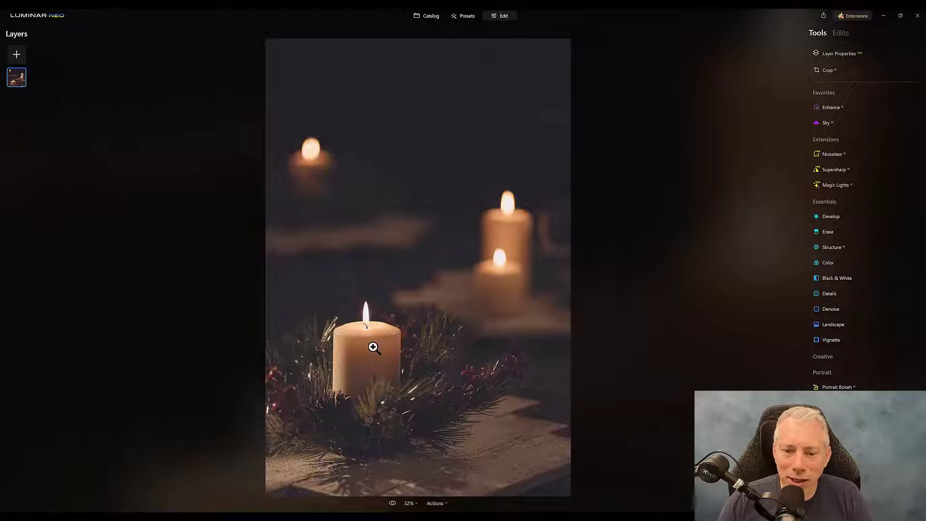
# Apply Magic Lights with Amount 40 to the photo of four candles and start a brush mask for it
pyautogui.click(837, 184)
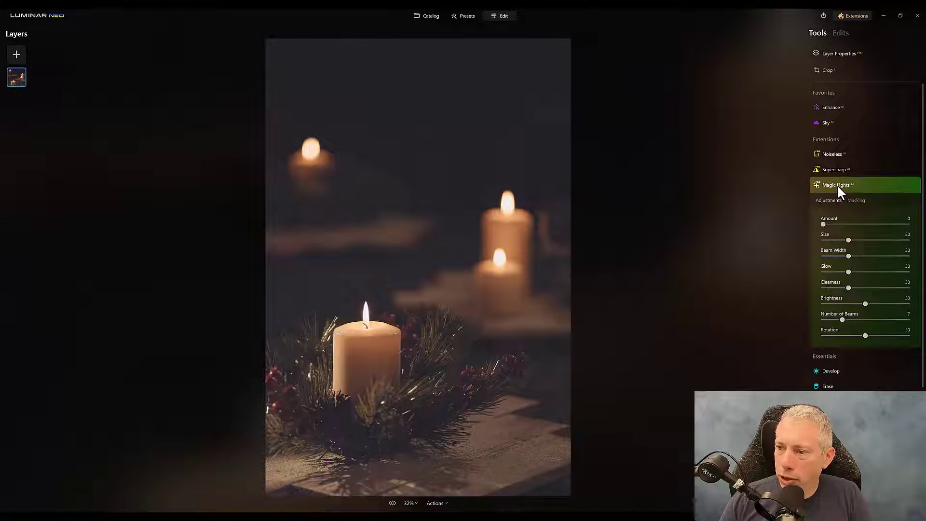
pyautogui.moveTo(822, 224); pyautogui.dragTo(857, 224)
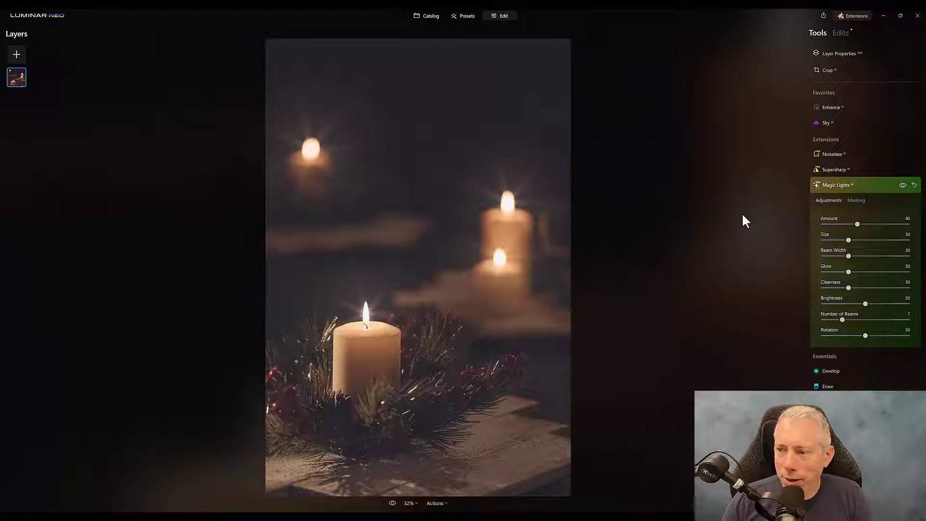
pyautogui.click(857, 200)
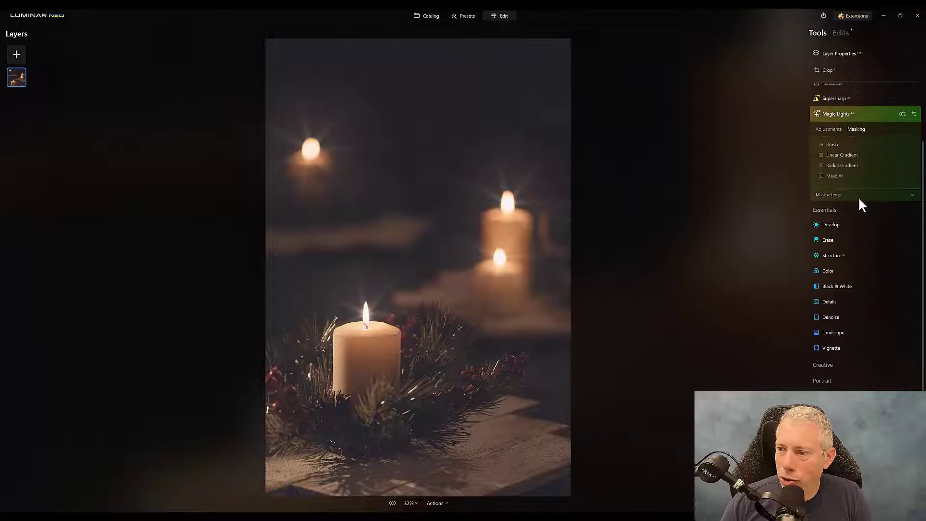
pyautogui.click(831, 137)
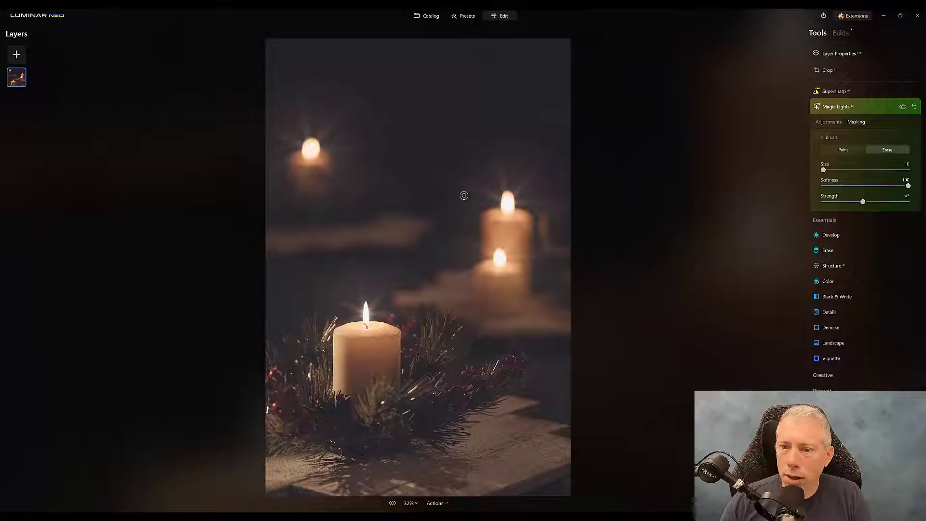
# Enlarge the erase brush to size 238 and erase the effect around the three background candles at strength 47
pyautogui.press(']')
pyautogui.press(']')
pyautogui.press(']')
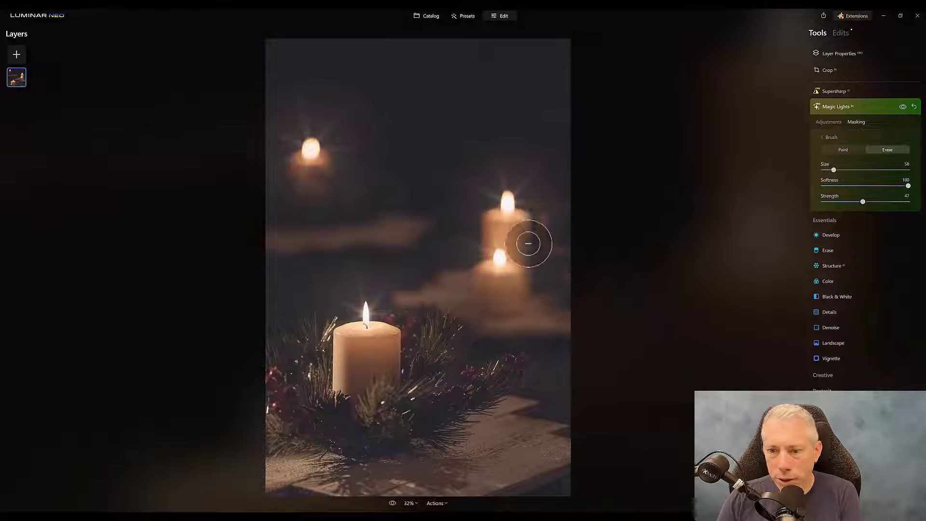
pyautogui.press(']')
pyautogui.press(']')
pyautogui.press(']')
pyautogui.press(']')
pyautogui.press(']')
pyautogui.press(']')
pyautogui.press(']')
pyautogui.press(']')
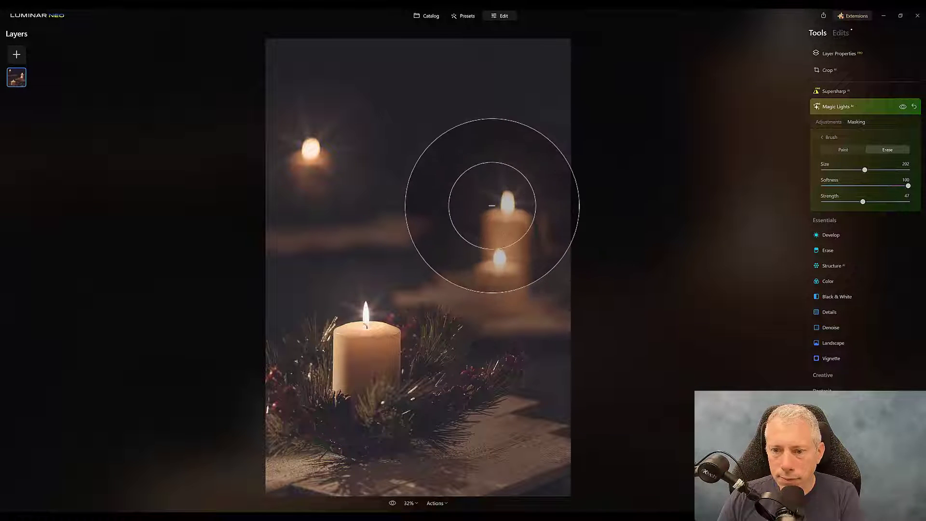
pyautogui.press(']')
pyautogui.press(']')
pyautogui.press(']')
pyautogui.moveTo(500, 202)
pyautogui.mouseDown()
pyautogui.moveTo(510, 268)
pyautogui.moveTo(467, 262)
pyautogui.moveTo(521, 261)
pyautogui.moveTo(521, 180)
pyautogui.moveTo(504, 263)
pyautogui.mouseUp()
pyautogui.moveTo(316, 126)
pyautogui.mouseDown()
pyautogui.moveTo(302, 162)
pyautogui.moveTo(364, 149)
pyautogui.moveTo(324, 144)
pyautogui.moveTo(308, 98)
pyautogui.moveTo(306, 171)
pyautogui.moveTo(290, 108)
pyautogui.moveTo(295, 126)
pyautogui.mouseUp()
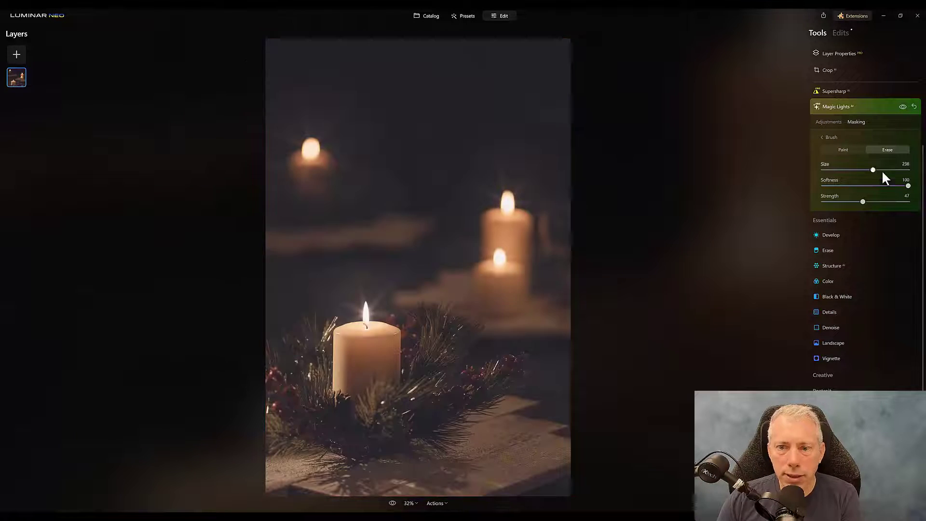
pyautogui.moveTo(530, 252)
pyautogui.mouseDown()
pyautogui.moveTo(458, 252)
pyautogui.moveTo(521, 174)
pyautogui.moveTo(437, 158)
pyautogui.moveTo(501, 212)
pyautogui.mouseUp()
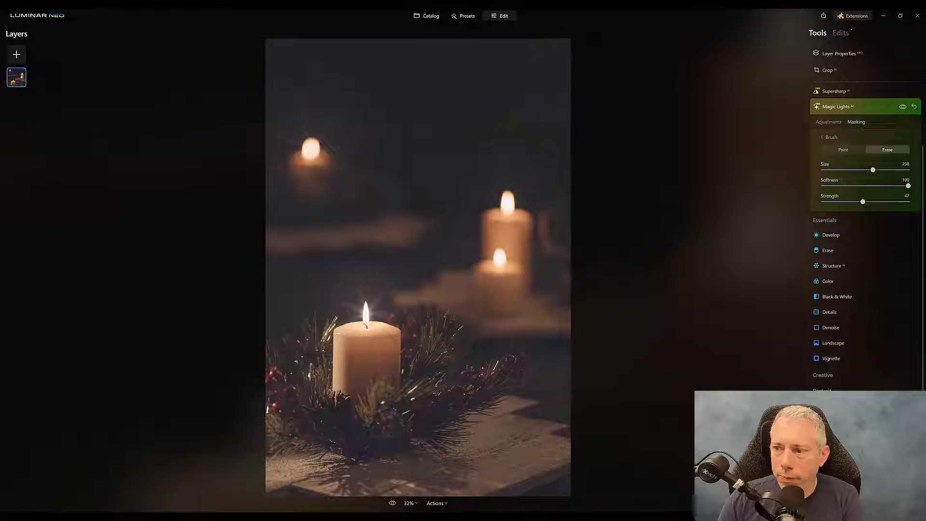
# Erase the remaining Magic Lights effect from the background candles at brush strength 100 and close the tool
pyautogui.doubleClick(862, 201)
pyautogui.moveTo(487, 174)
pyautogui.mouseDown()
pyautogui.moveTo(552, 237)
pyautogui.moveTo(492, 300)
pyautogui.moveTo(490, 224)
pyautogui.moveTo(432, 143)
pyautogui.moveTo(281, 137)
pyautogui.moveTo(303, 161)
pyautogui.moveTo(280, 156)
pyautogui.mouseUp()
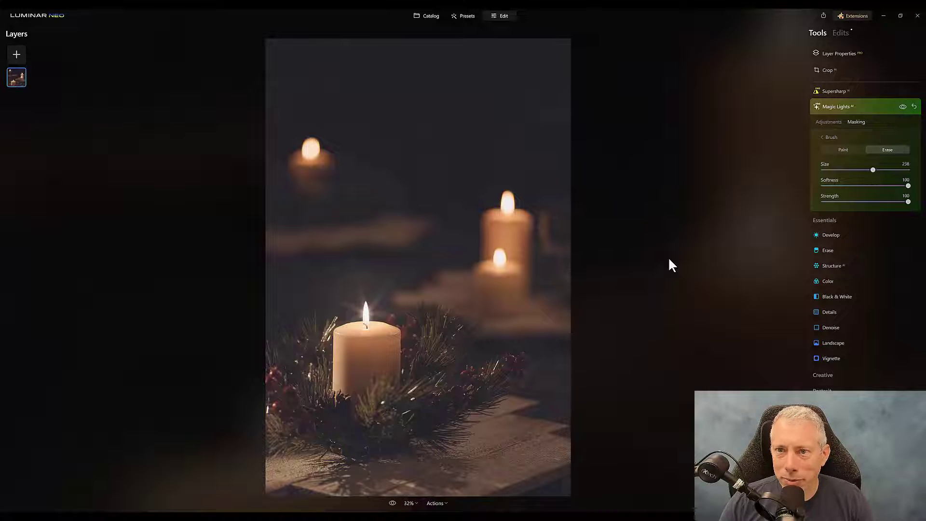
pyautogui.press('Escape')
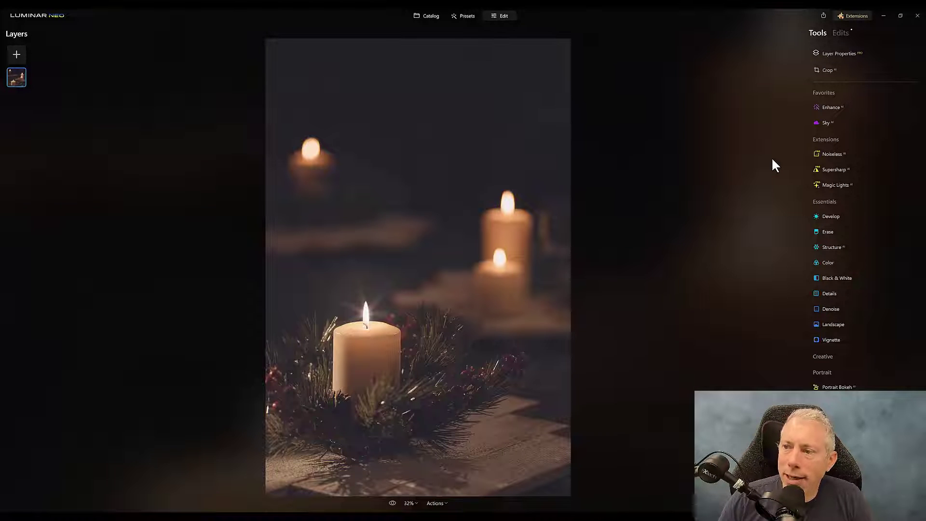
# Add a second Magic Lights effect with Amount 21, Beam Width 39, Size 21 and Glow 44
pyautogui.click(851, 185)
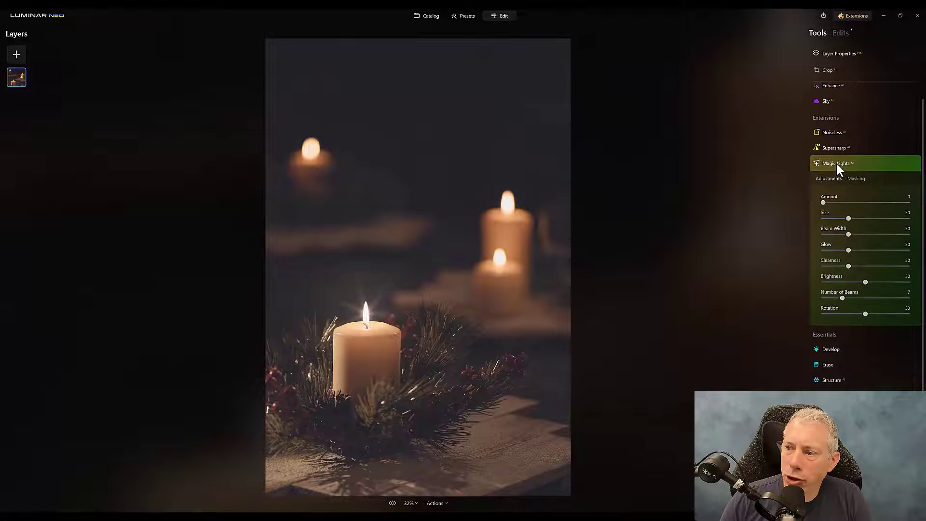
pyautogui.moveTo(823, 202); pyautogui.dragTo(840, 202)
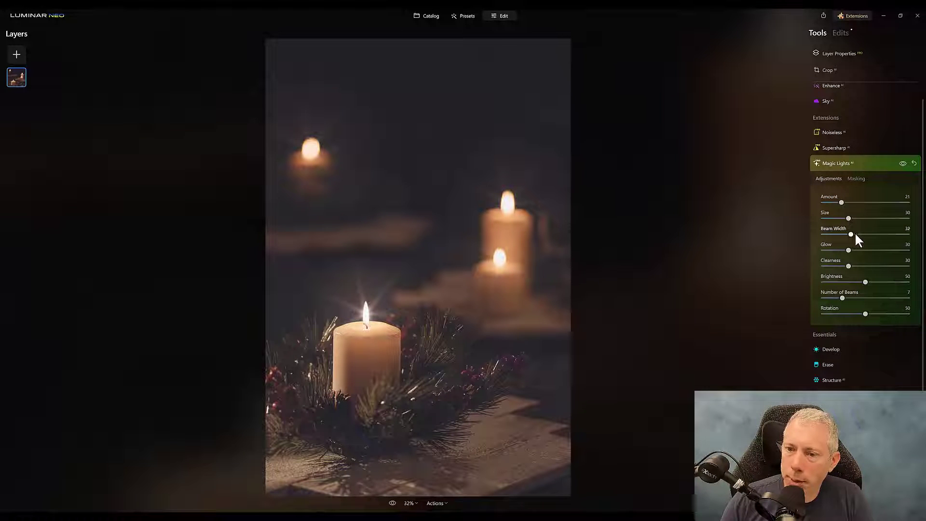
pyautogui.moveTo(857, 234); pyautogui.dragTo(856, 235)
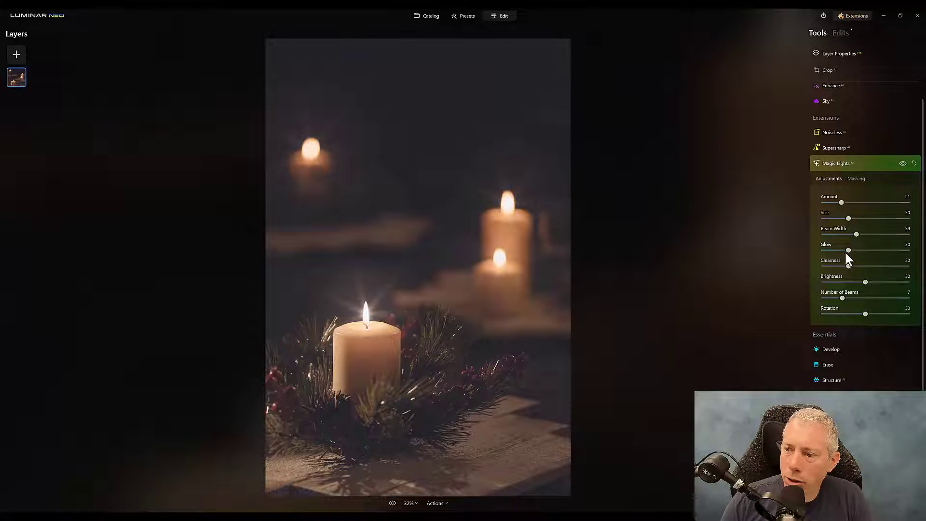
pyautogui.moveTo(849, 218); pyautogui.dragTo(847, 218)
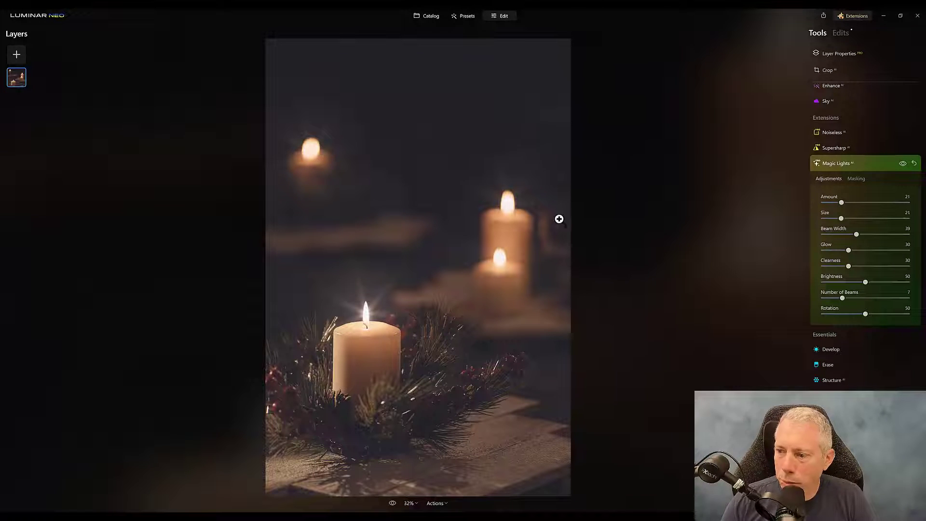
pyautogui.moveTo(848, 250); pyautogui.dragTo(856, 250)
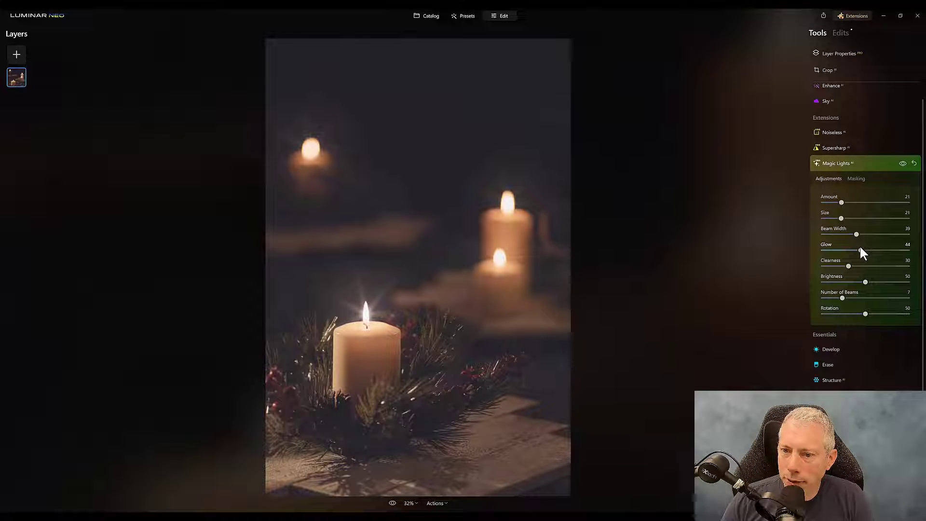
# Brush-mask the second Magic Lights effect, erasing it around the background candles with brush size 238 at strength 69
pyautogui.click(861, 178)
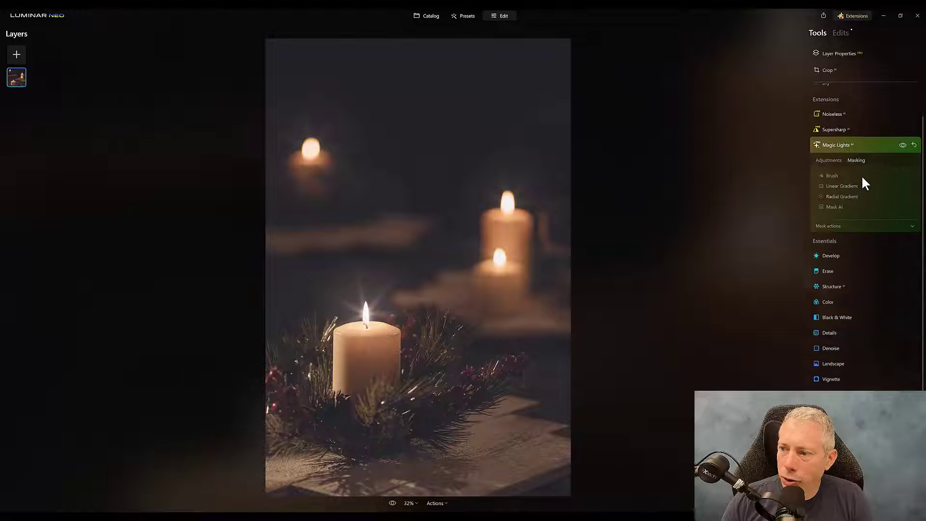
pyautogui.scroll(-1, 862, 179)
pyautogui.click(829, 137)
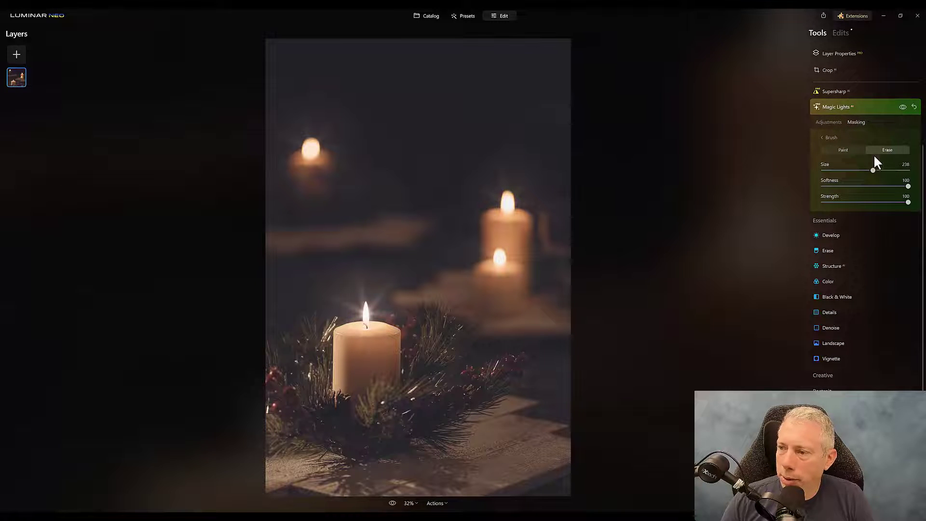
pyautogui.moveTo(348, 274)
pyautogui.mouseDown()
pyautogui.moveTo(392, 317)
pyautogui.moveTo(411, 306)
pyautogui.moveTo(367, 368)
pyautogui.moveTo(364, 289)
pyautogui.mouseUp()
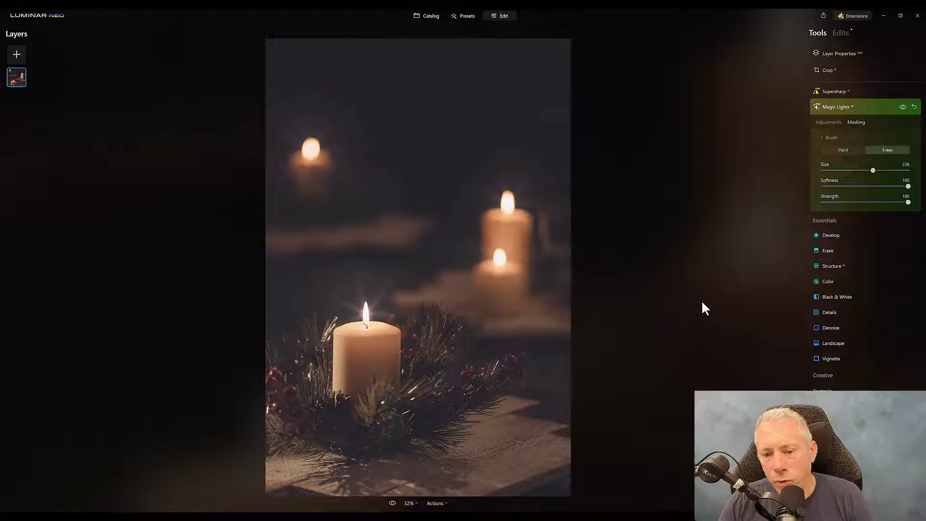
pyautogui.click(880, 202)
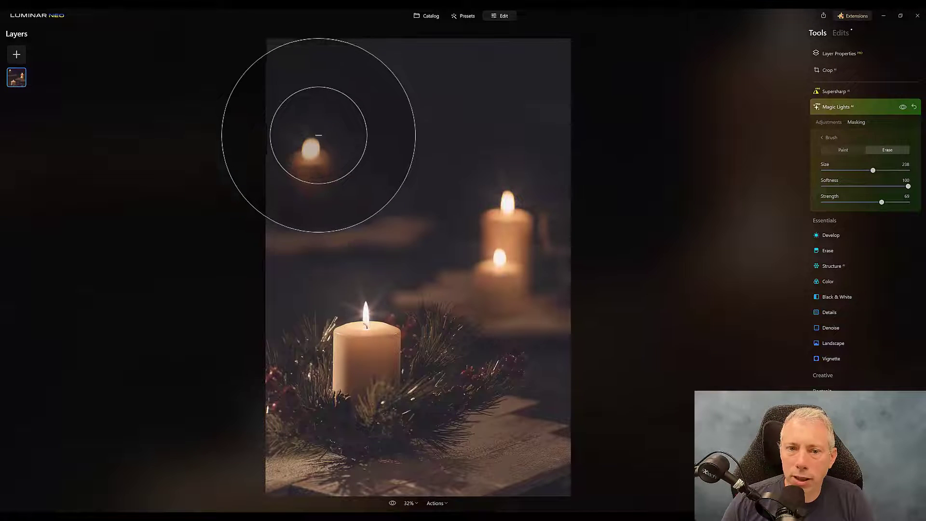
pyautogui.moveTo(318, 135)
pyautogui.mouseDown()
pyautogui.moveTo(309, 159)
pyautogui.moveTo(331, 138)
pyautogui.moveTo(471, 134)
pyautogui.mouseUp()
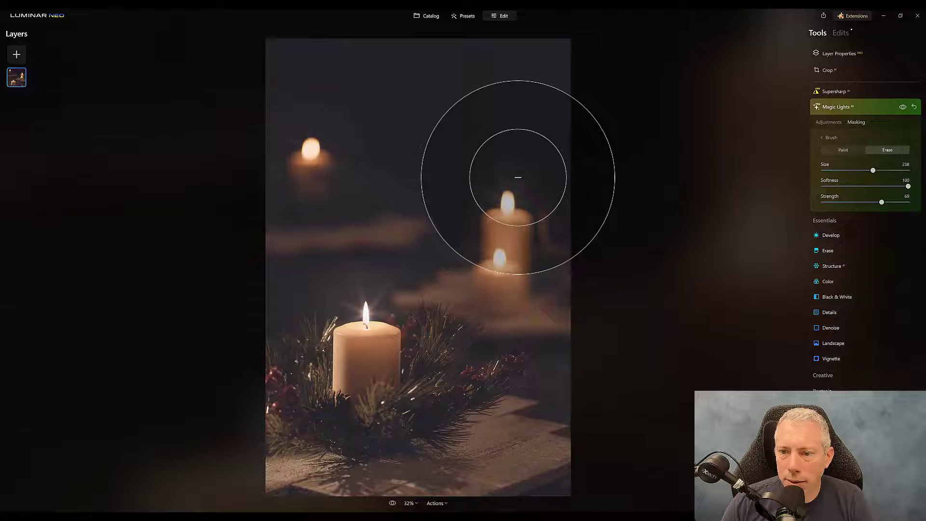
pyautogui.moveTo(518, 177)
pyautogui.mouseDown()
pyautogui.moveTo(449, 188)
pyautogui.moveTo(490, 155)
pyautogui.moveTo(506, 154)
pyautogui.mouseUp()
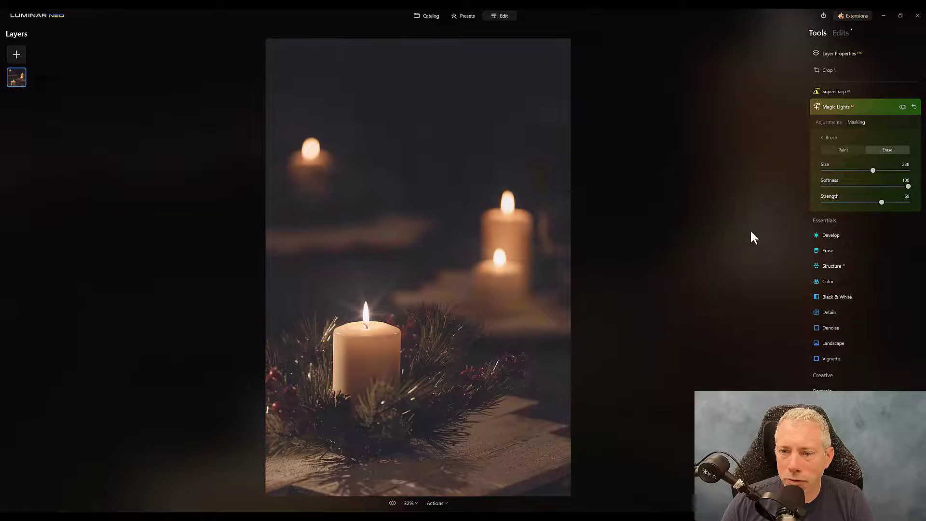